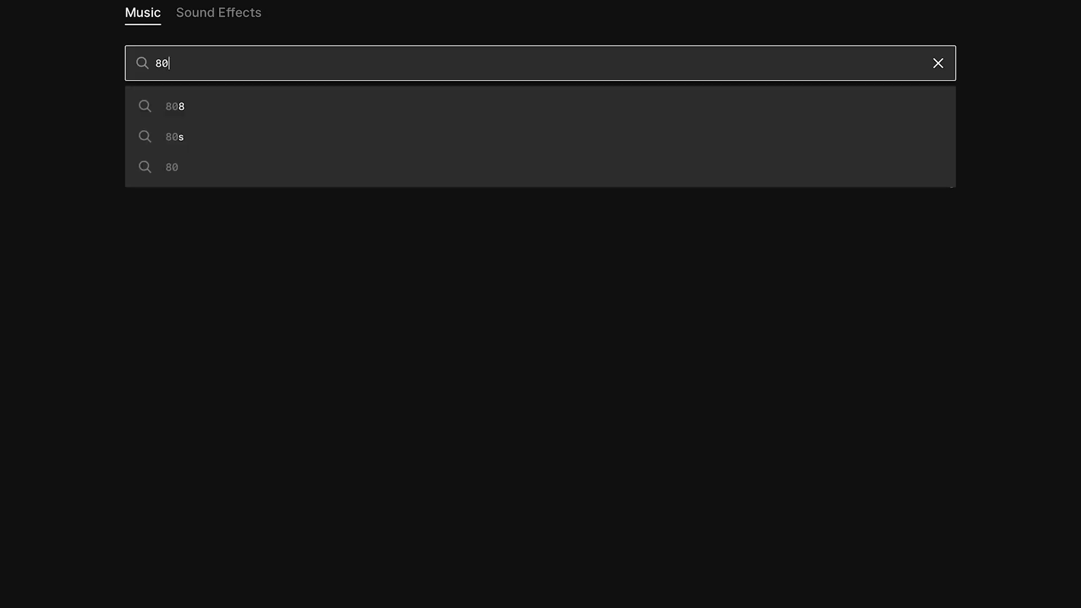
- Search the music library for "80s mystery" and preview the track Evangelish
type("s mystery")
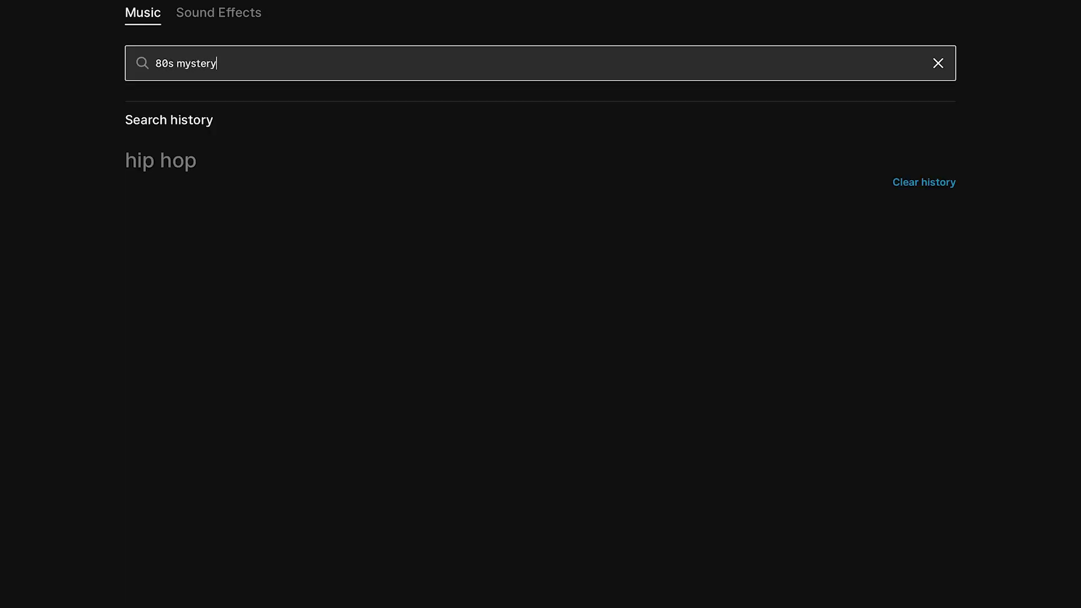
key("Return")
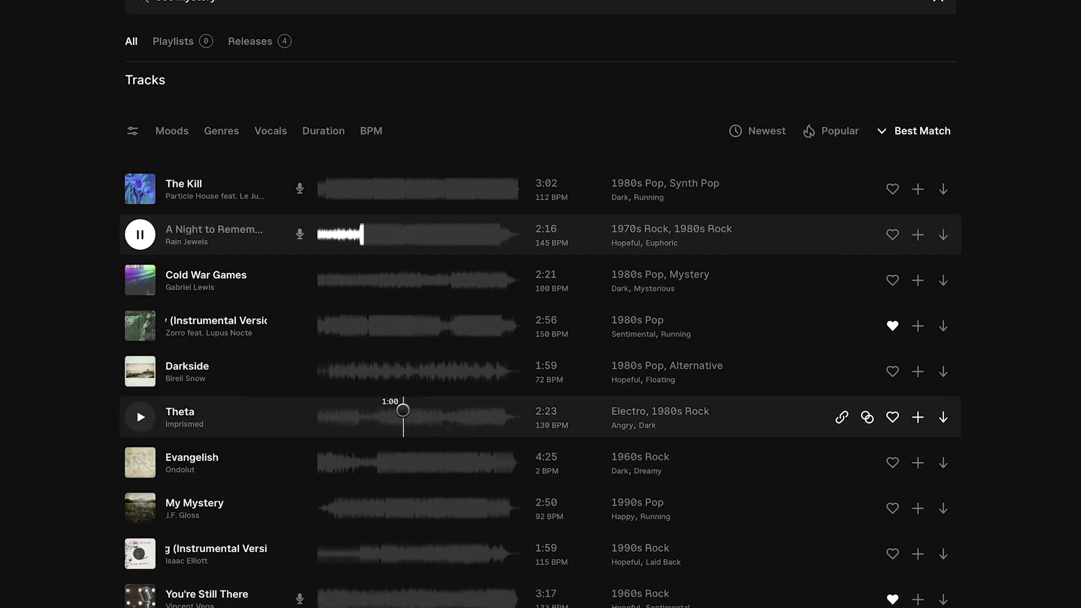
scroll(399, 408, "down", 1)
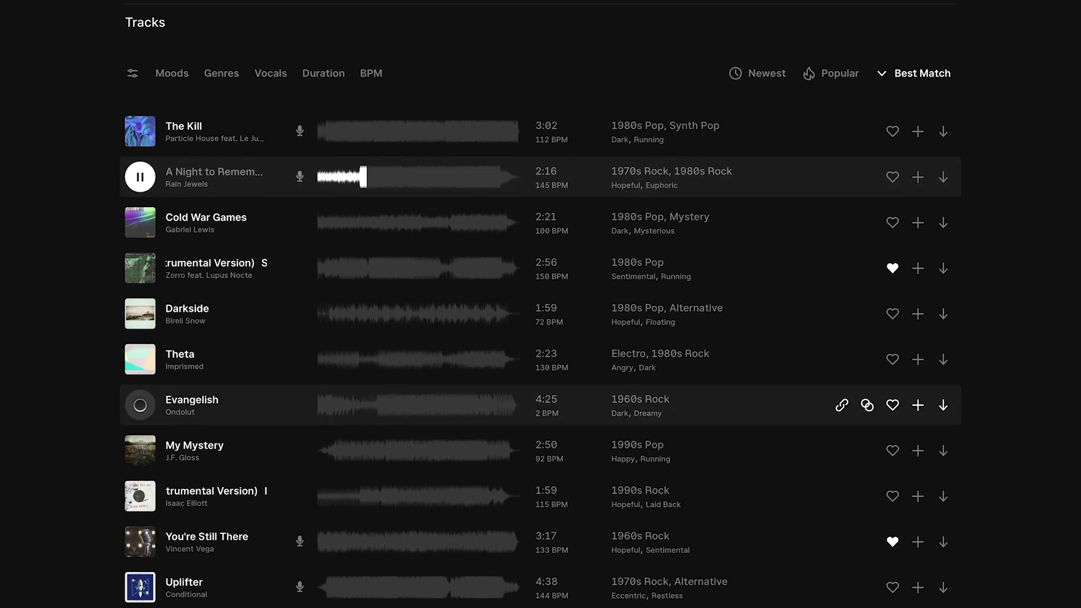
left_click(140, 404)
scroll(140, 407, "down", 2)
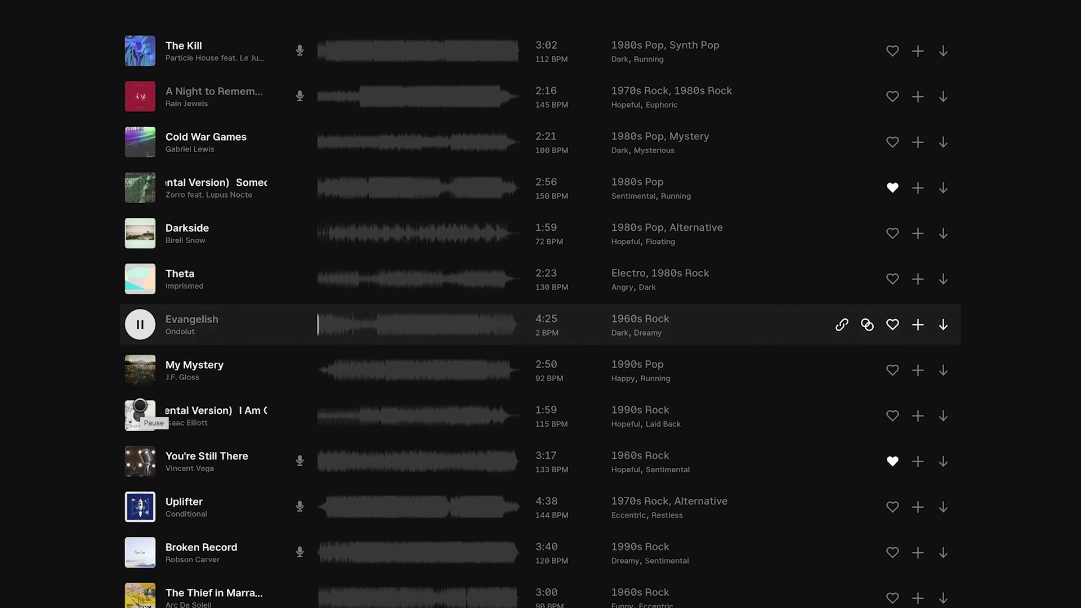
scroll(140, 406, "down", 1)
left_click(624, 569)
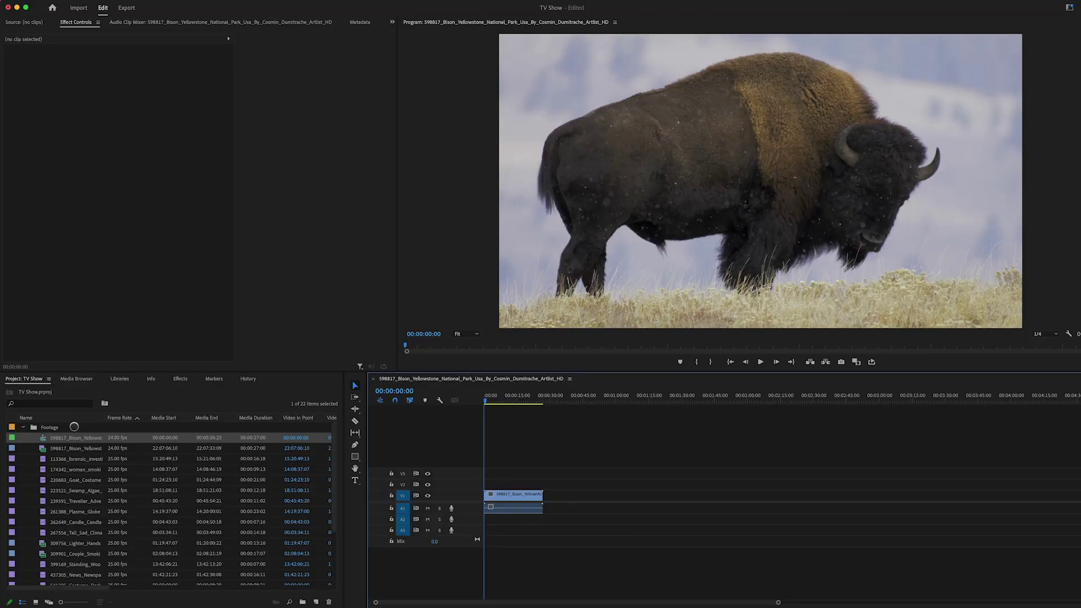
- Switch to Premiere Pro, collapse the Footage bin and place the ES_Cold War Games music file on an audio track at the timeline start
left_click(24, 428)
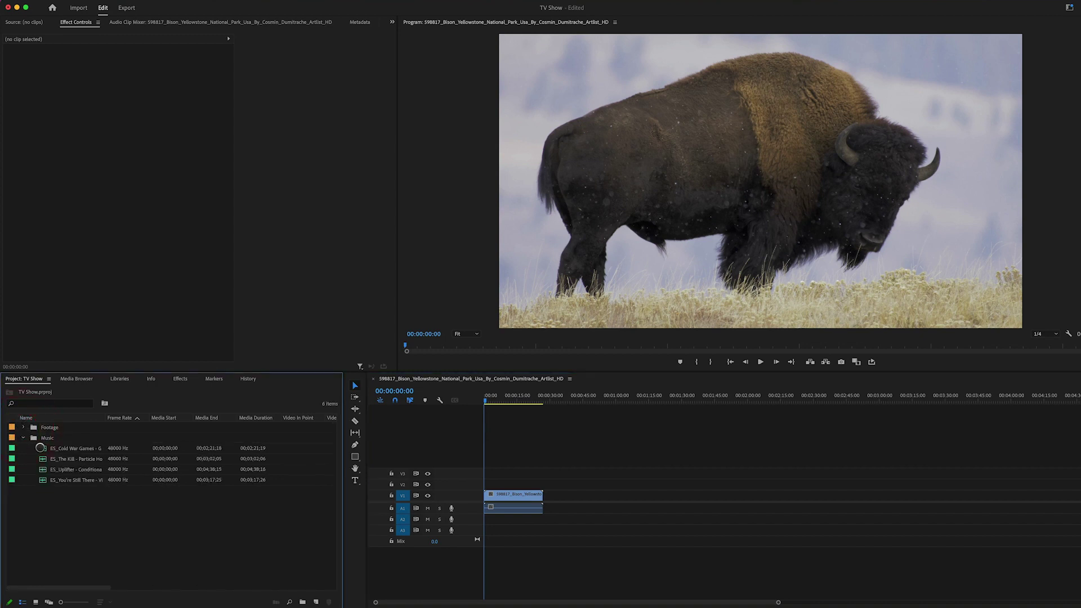
left_click_drag(40, 448, 479, 517)
- Cut the ES_Uplifter music clip at 00:03:02:12 and delete the part before the cut
left_click(743, 401)
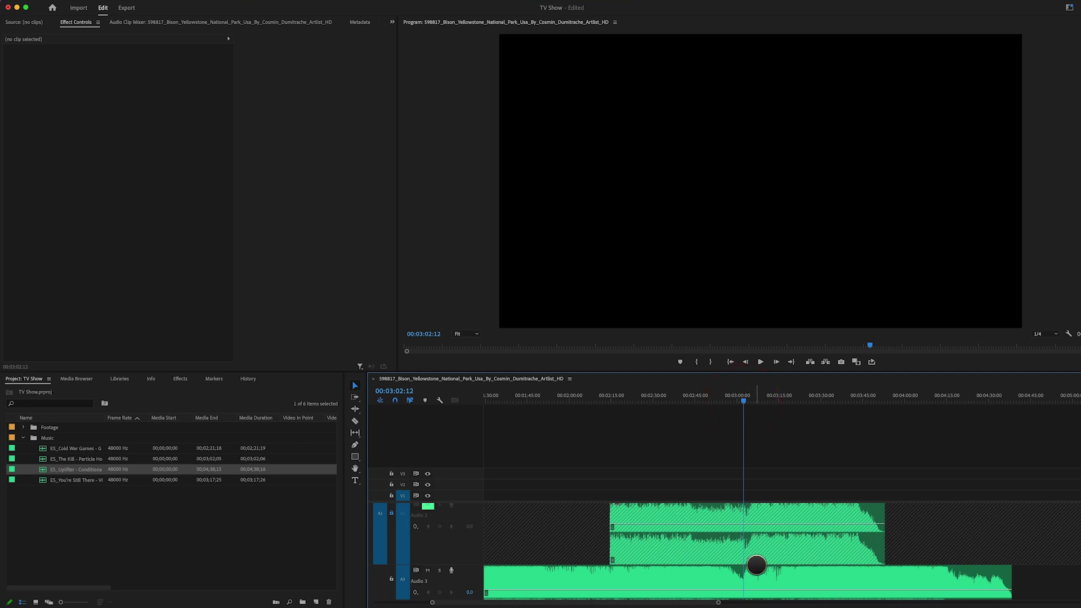
left_click(743, 575)
key("v")
left_click(731, 576)
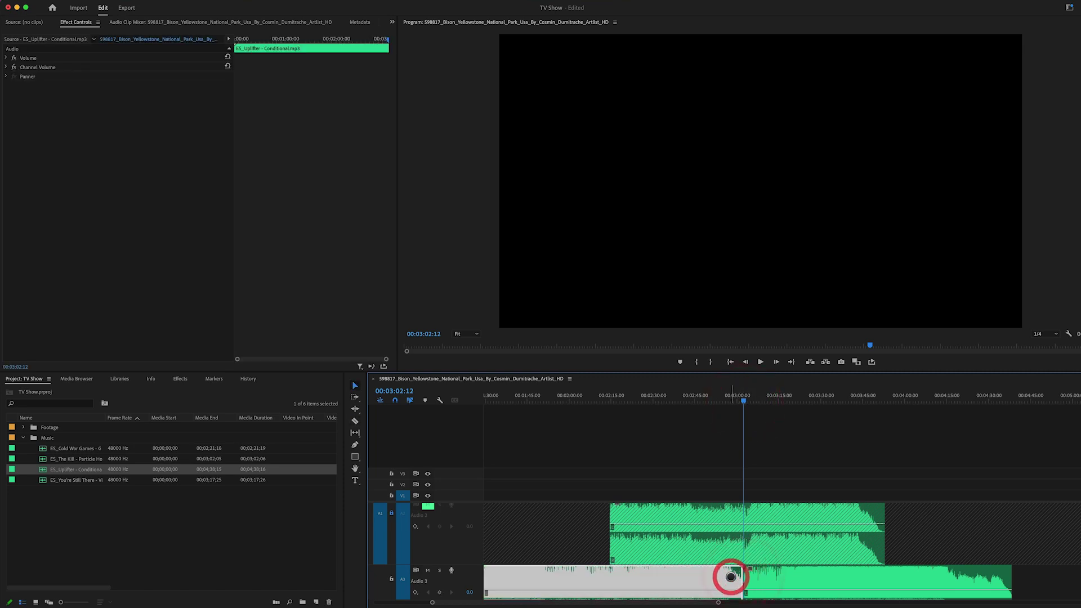
key("Delete")
- Unlock audio track 2 and move the remaining ES_Uplifter part onto it, after the music clip already there
left_click_drag(759, 577, 844, 557)
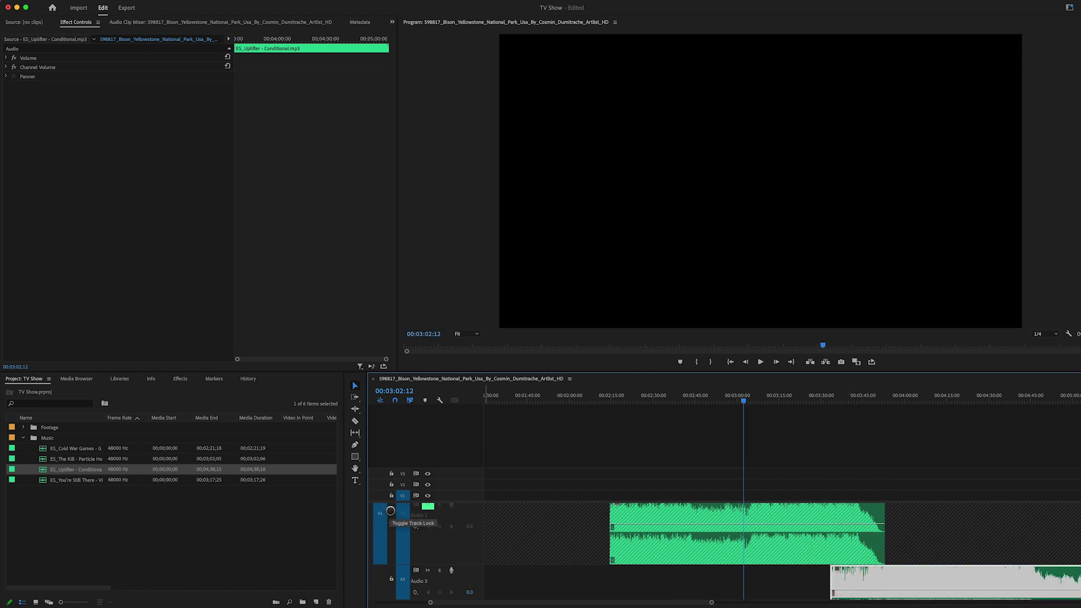
left_click(390, 512)
left_click(906, 525)
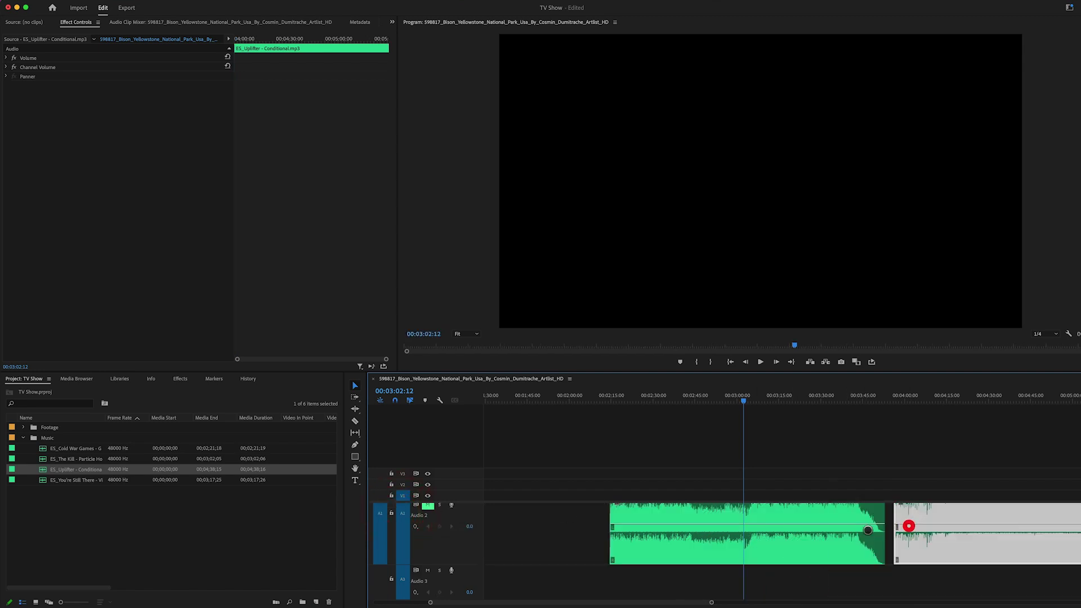
- Shorten the music clip on Audio 3 to about 22 seconds with the Remix Tool
left_click(354, 408)
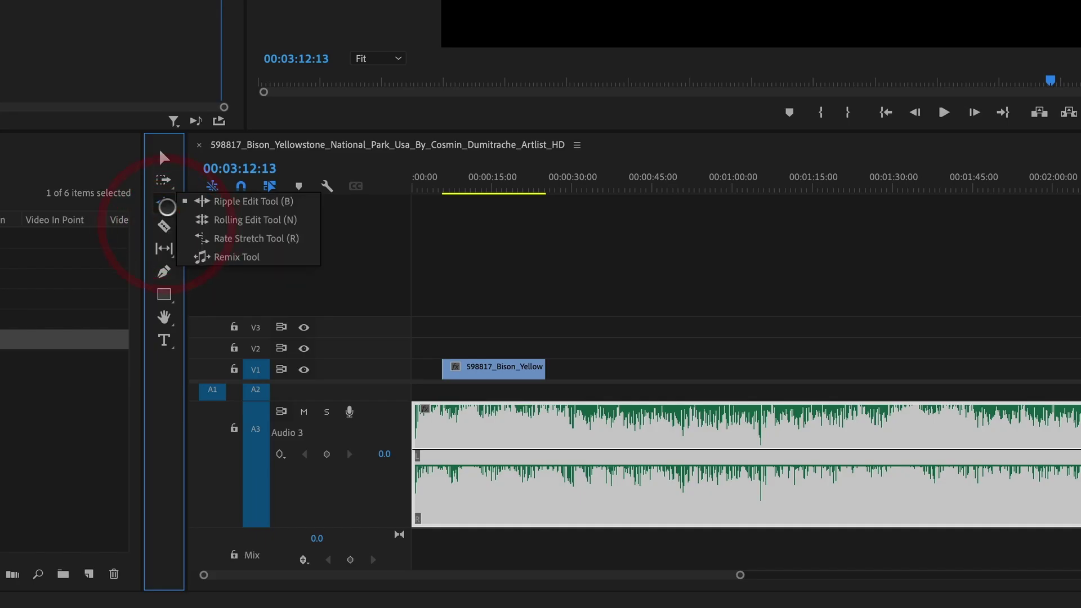
left_click(218, 254)
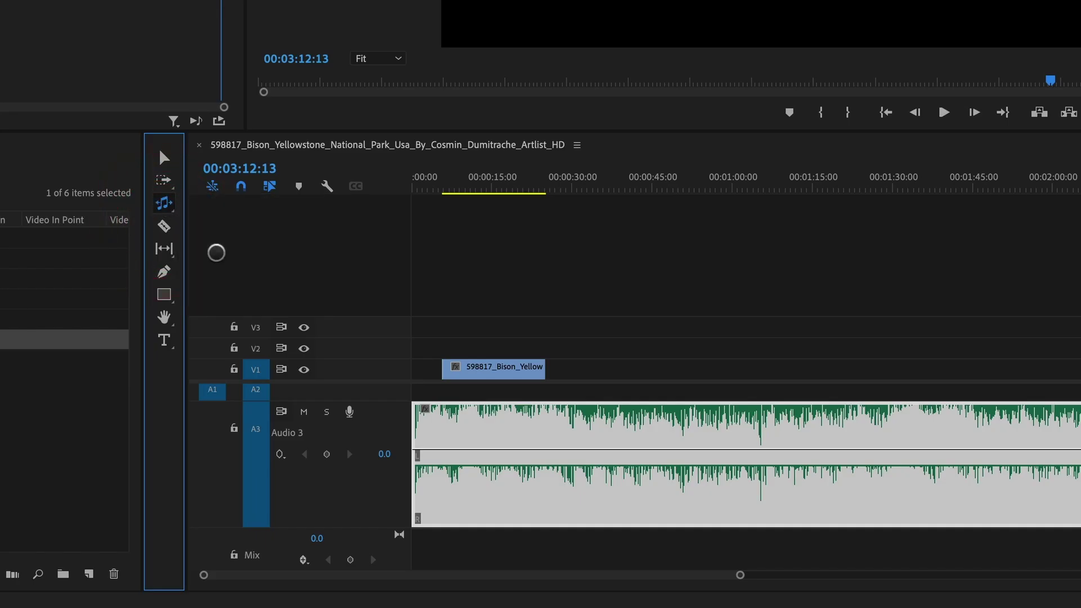
left_click_drag(573, 187, 541, 187)
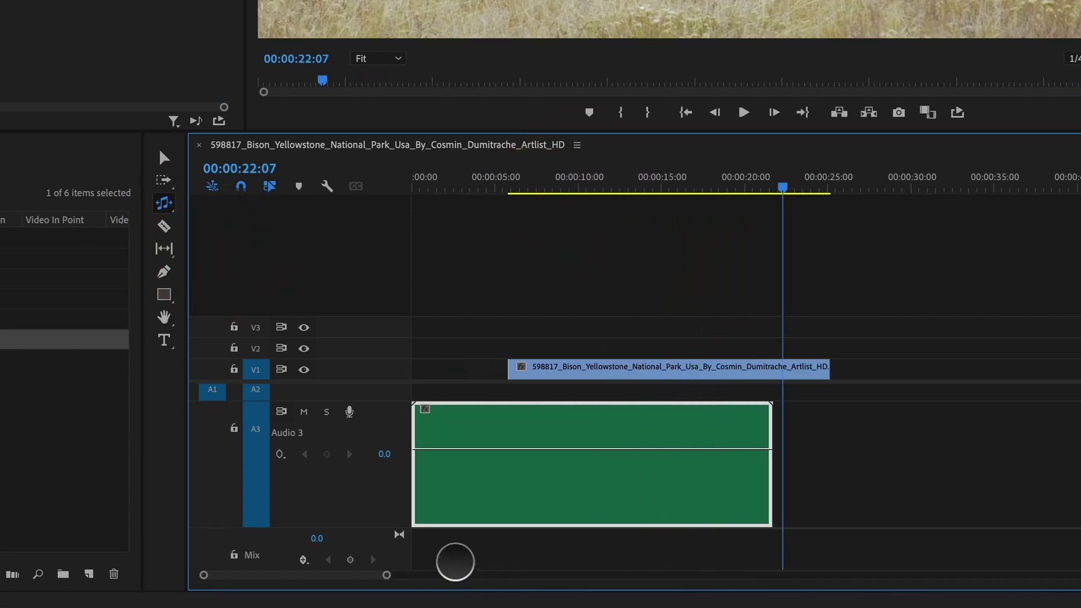
- Play the remixed music from the beginning of the sequence
left_click_drag(456, 562, 448, 561)
scroll(527, 489, "left", 3)
left_click_drag(488, 179, 330, 202)
key("space")
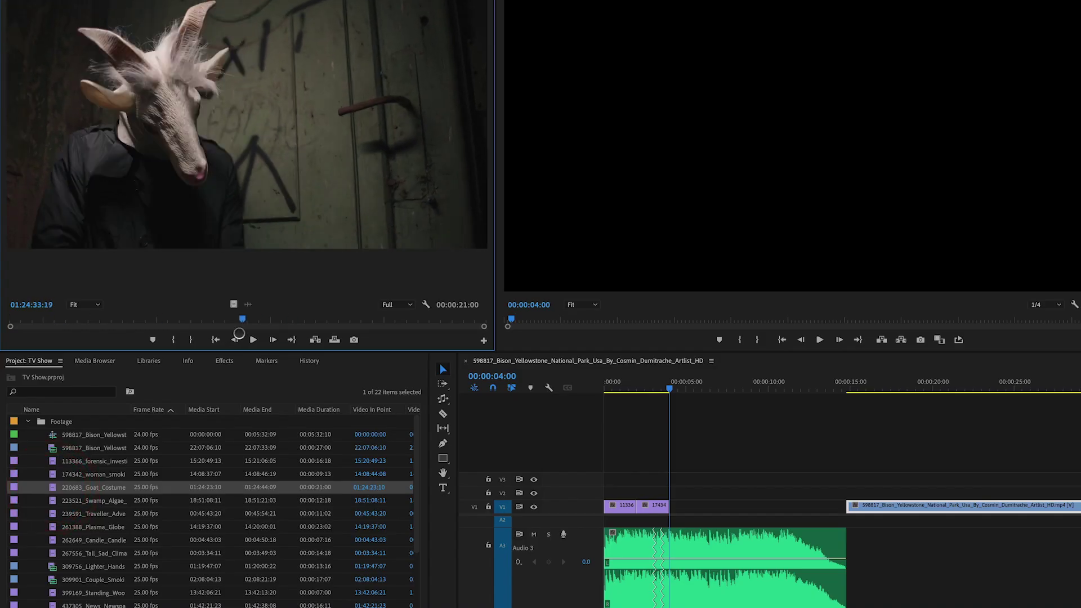
- Mark in and out points on the 220683_Goat_Costume clip and add only its video to the timeline at 00:00:04:00
left_click(287, 317)
left_click_drag(287, 318, 74, 319)
left_click(173, 339)
left_click(163, 319)
left_click(190, 339)
left_click_drag(233, 304, 669, 494)
- Move the woman smoking clip on V1 about two seconds later and add a marked section of the 239591_Traveller clip after it
left_click(651, 389)
left_click_drag(655, 506, 687, 506)
double_click(90, 513)
left_click_drag(14, 319, 708, 507)
key("o")
- Mark the out point of the 261388_Plasma_Globe clip at 14:19:42:04 and add only its video to V1 after the Traveller clip
double_click(53, 526)
left_click(113, 319)
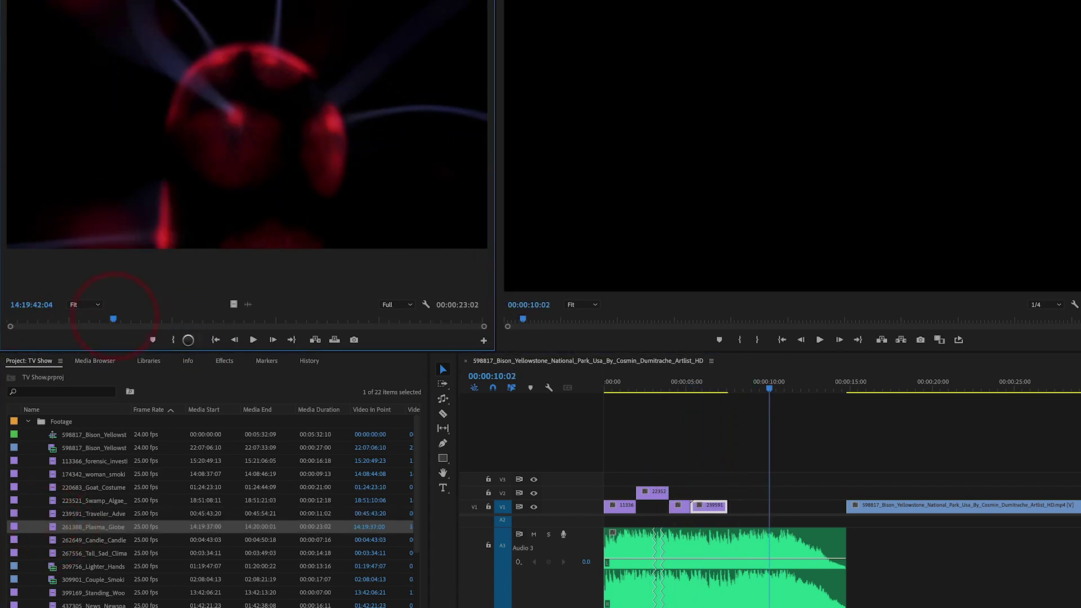
left_click(190, 339)
left_click_drag(234, 304, 729, 505)
- Play the edit around the plasma globe clip and trim that clip's end to about the nine-second mark
left_click(722, 388)
key("space")
key("space")
left_click_drag(811, 506, 753, 509)
- Mark the out point of the 262649_Candle clip and add only its video to an upper video track at about four seconds
double_click(53, 540)
left_click_drag(15, 319, 113, 326)
key("o")
left_click_drag(233, 304, 664, 484)
- Play back the edit around the four-second mark to check the newly placed clip
left_click(654, 388)
key("space")
left_click(675, 387)
key("y")
key("space")
key("v")
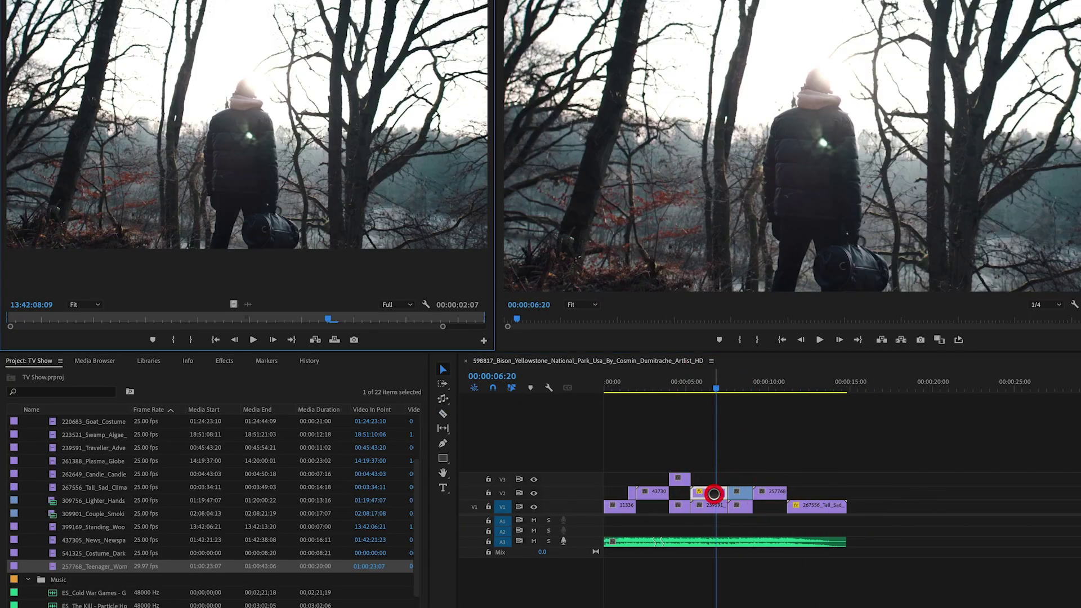
- Move the first clips on V3 and V2 down into the gaps on V1 and play the sequence from the start
left_click_drag(679, 479, 682, 505)
left_click_drag(616, 485, 647, 494)
left_click_drag(643, 491, 641, 505)
left_click(606, 385)
key("space")
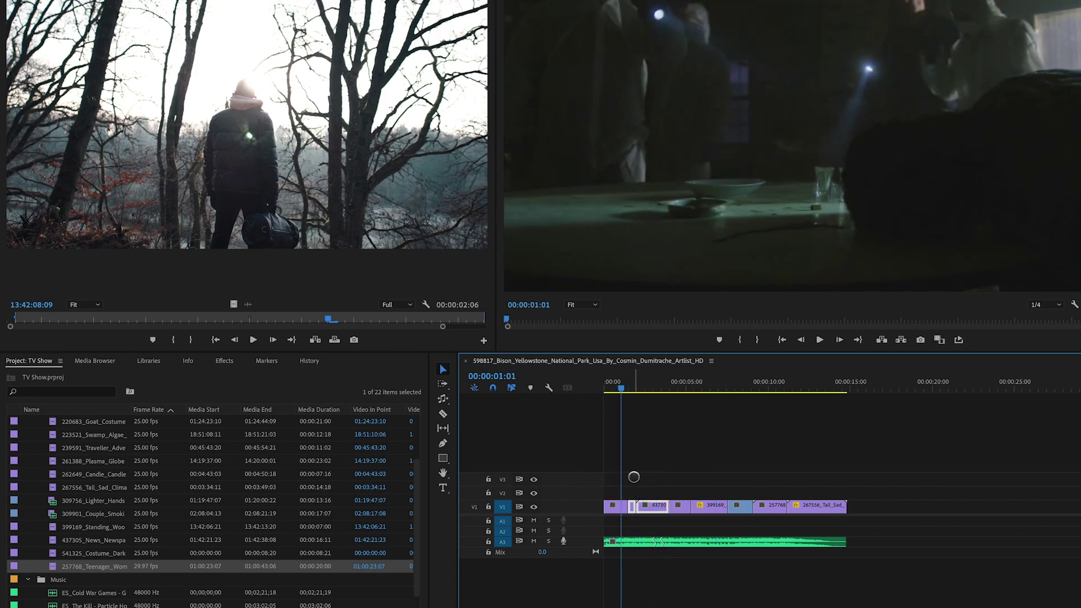
- Replace the timeline's video clips with an After Effects composition through Adobe Dynamic Link
left_click(616, 506)
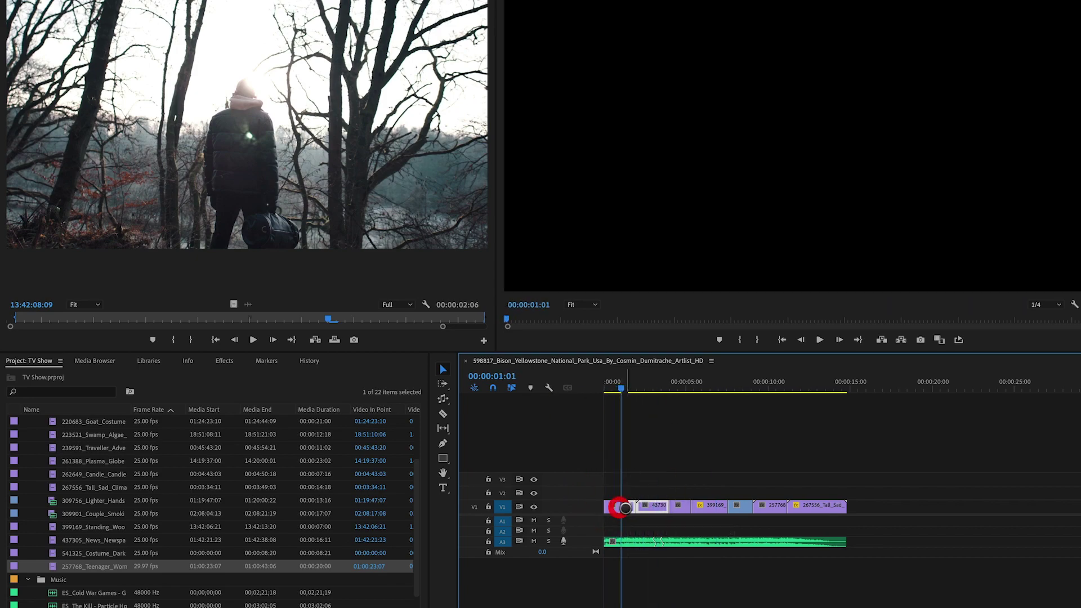
left_click(135, 10)
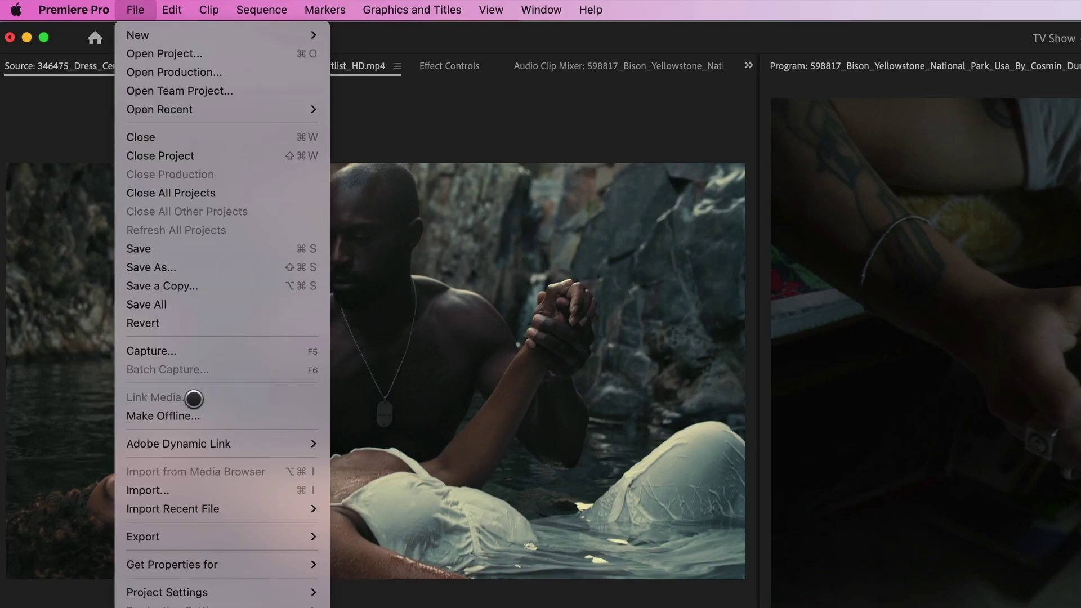
mouse_move(195, 435)
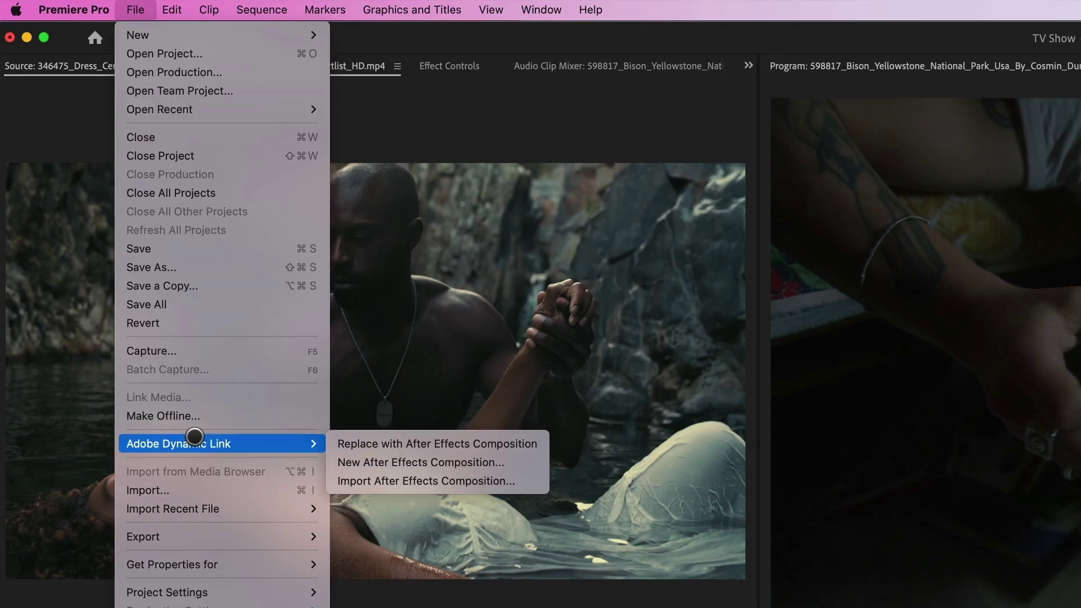
left_click(352, 440)
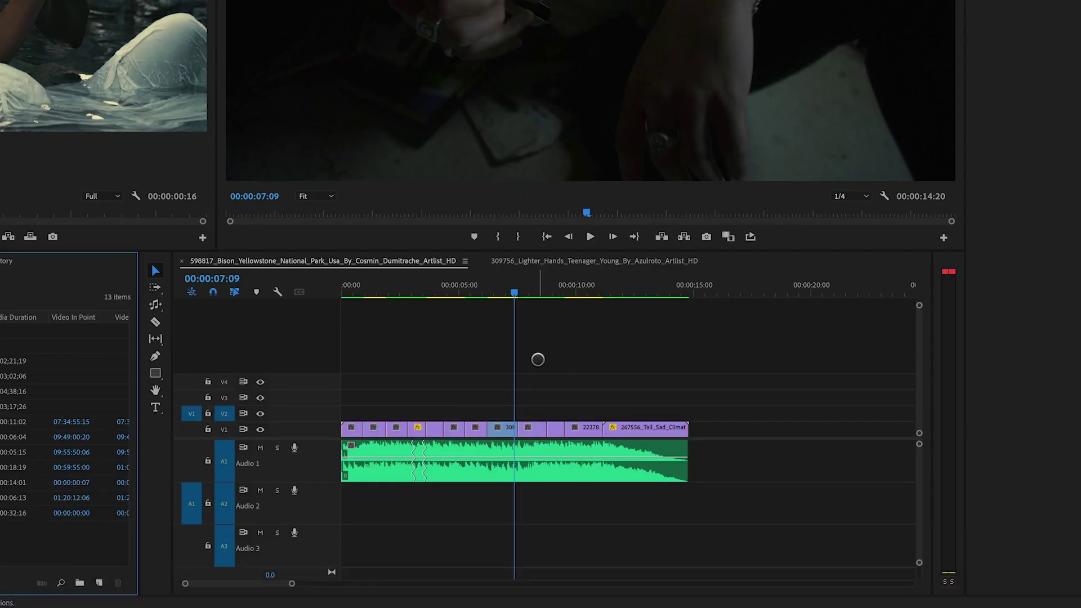
- Move the 399169_Standing_Woods clip on V2 directly above the 239591 Traveller clip and open the 437305_News_Newspaper clip for preview
mouse_move(375, 605)
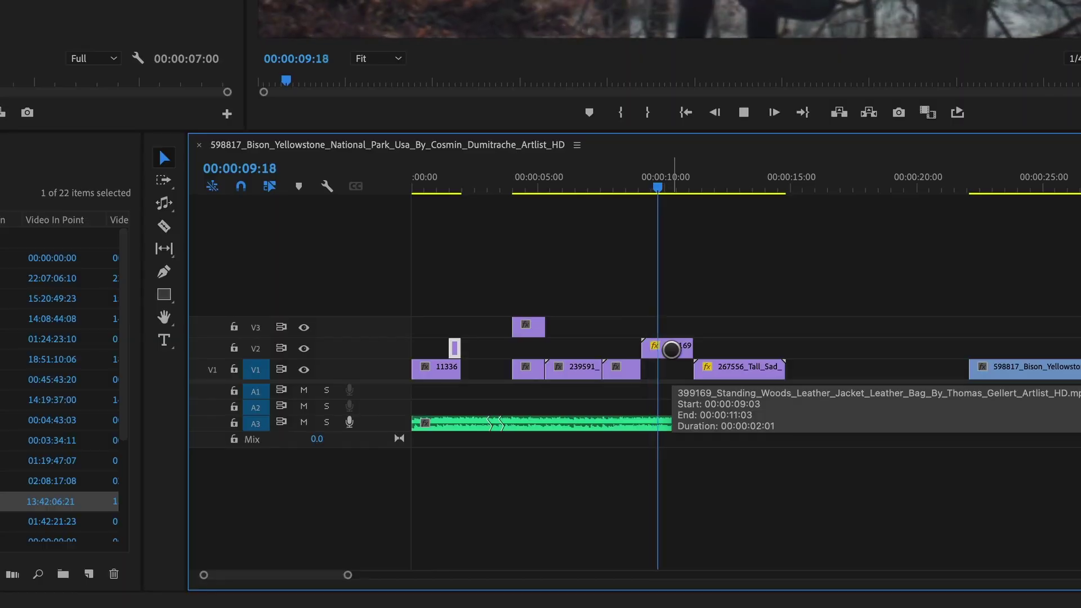
left_click_drag(656, 345, 603, 345)
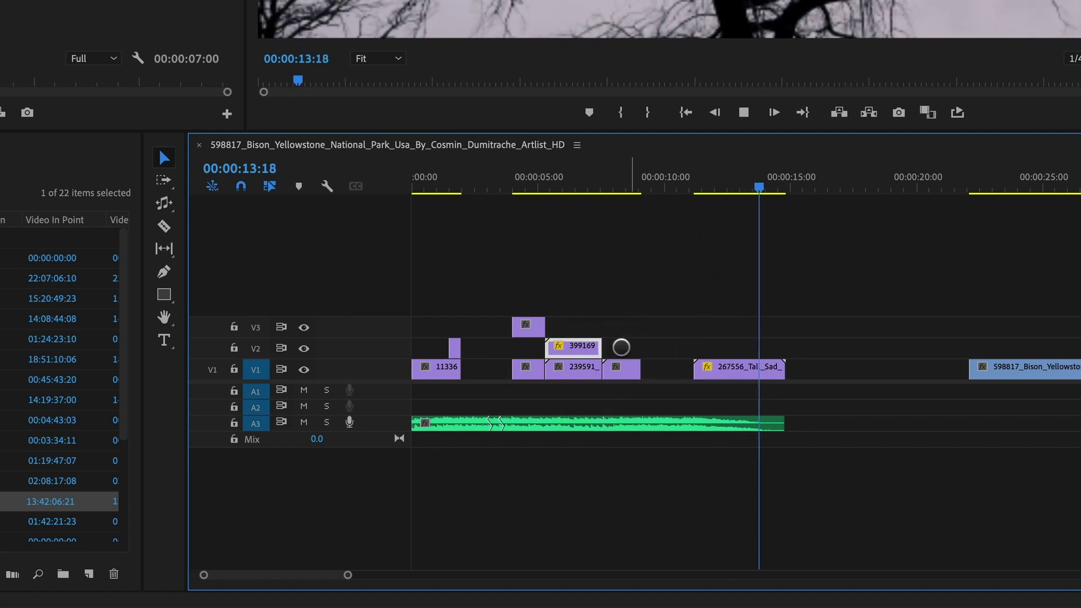
key("space")
double_click(11, 521)
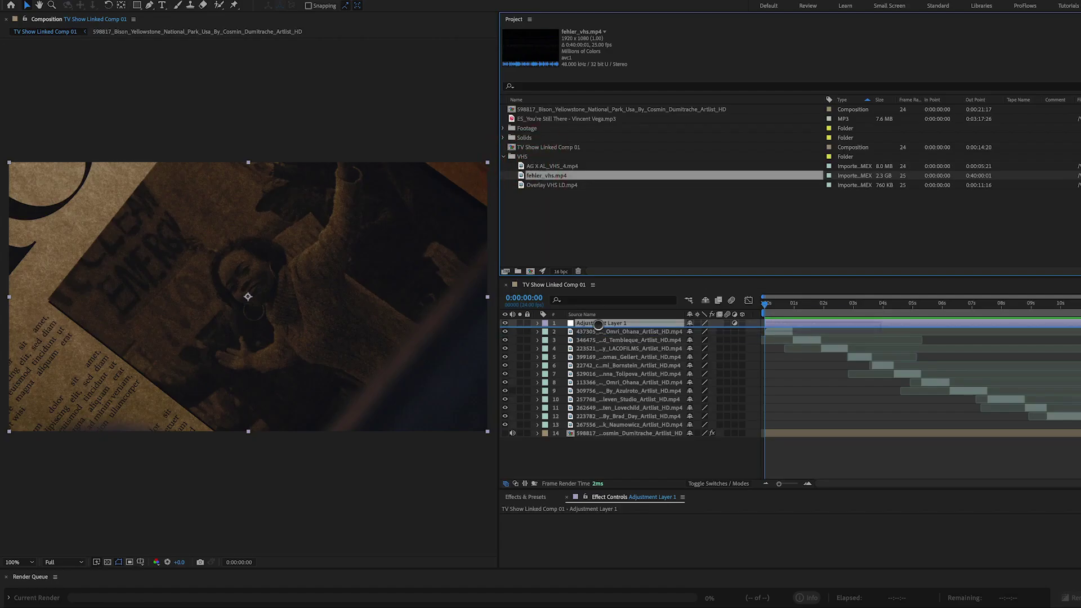
- In After Effects, add fehler_vhs.mp4 to the composition above the footage layers and set its blend mode to Screen
left_click_drag(598, 324, 598, 327)
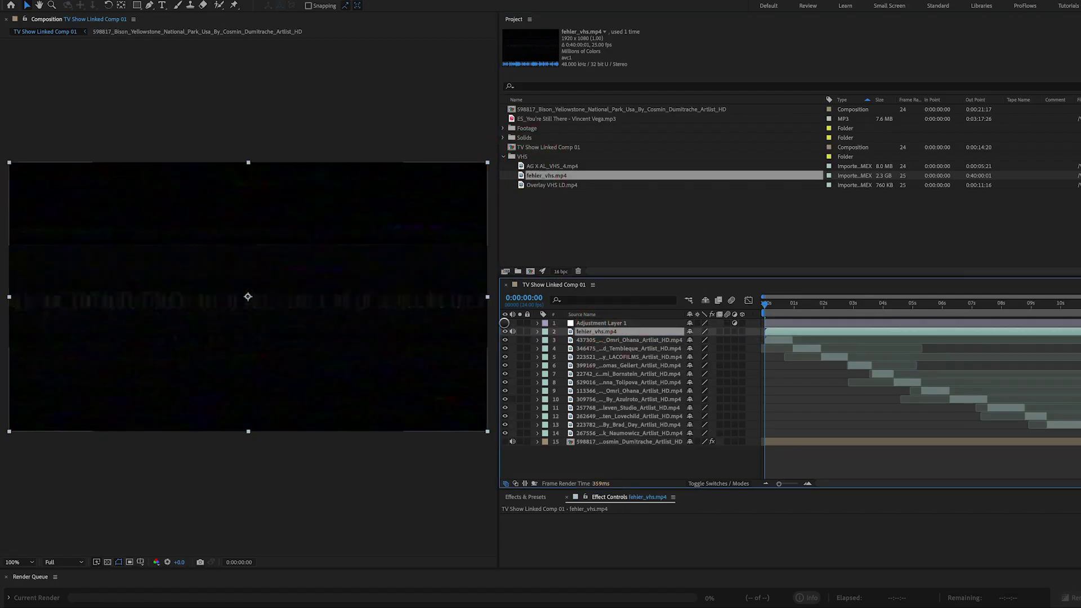
left_click(719, 479)
left_click(704, 332)
left_click(708, 374)
mouse_move(780, 304)
left_mouse_down()
mouse_move(825, 311)
mouse_move(795, 318)
left_mouse_up()
- Move Adjustment Layer 1 below fehler_vhs.mp4 and apply a Displacement Map effect to it with fehler_vhs.mp4 as the map layer
left_click_drag(602, 322, 601, 335)
left_click(200, 2)
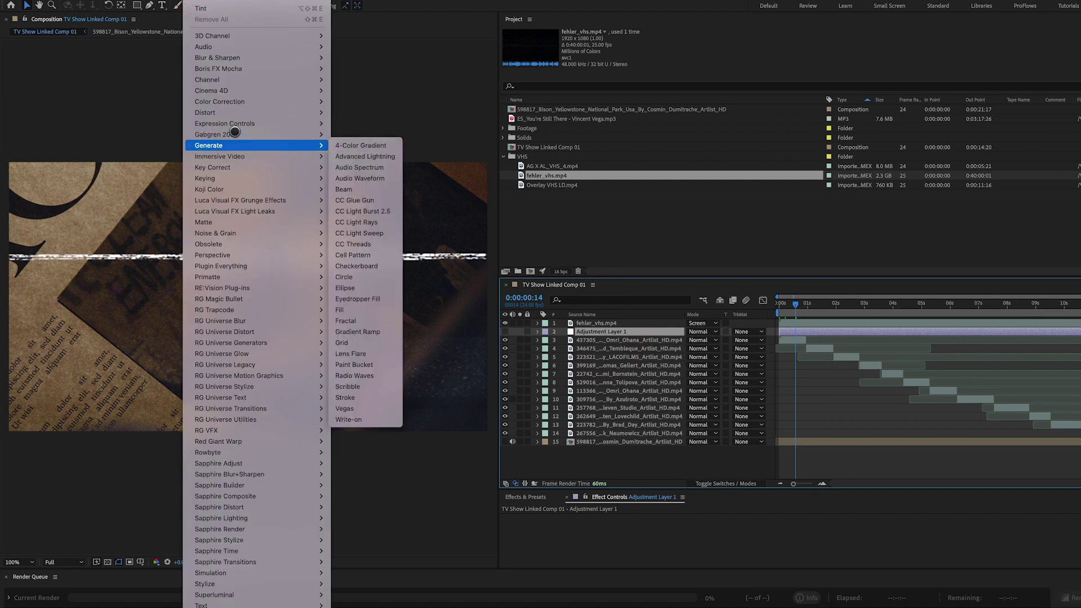
mouse_move(231, 113)
left_click(380, 309)
left_click(861, 526)
left_click(857, 527)
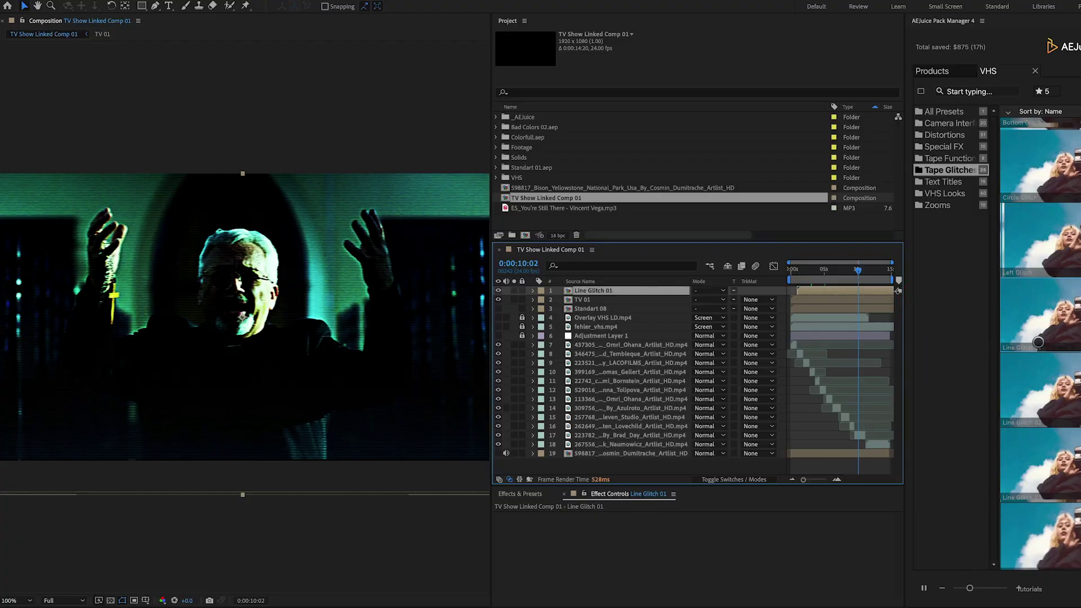
- Add the Distortion 03 preset from the VHS pack at 0:00:10:02 and move the current time to 0:00:03:10
left_click(951, 111)
left_click(951, 134)
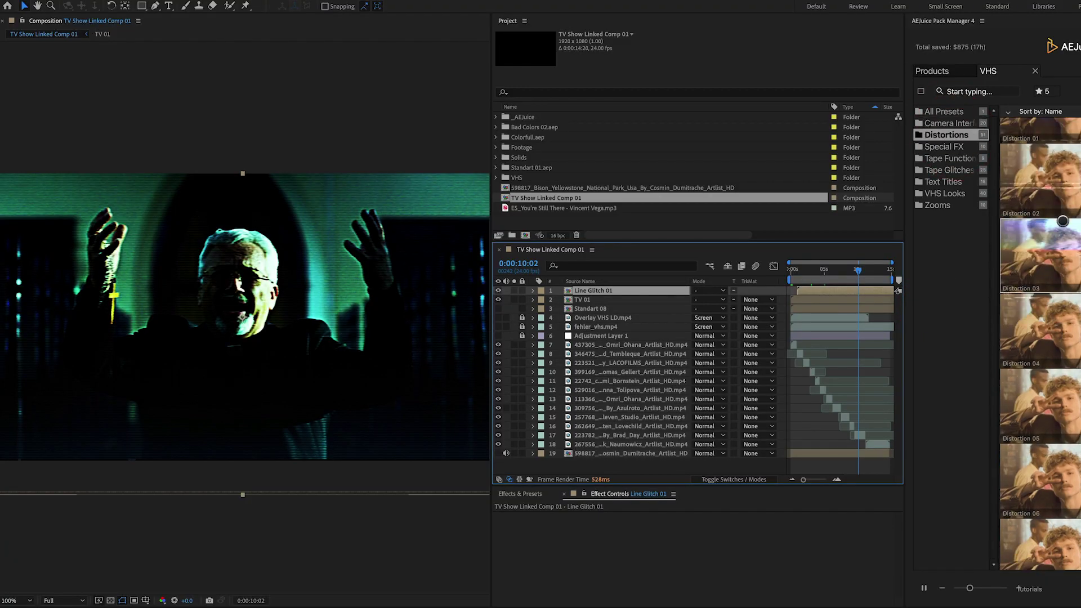
scroll(1066, 225, "down", 2)
left_click(1066, 225)
left_click_drag(904, 304, 814, 265)
- Browse the Special FX presets of the VHS pack
scroll(1049, 337, "down", 3)
left_click(944, 146)
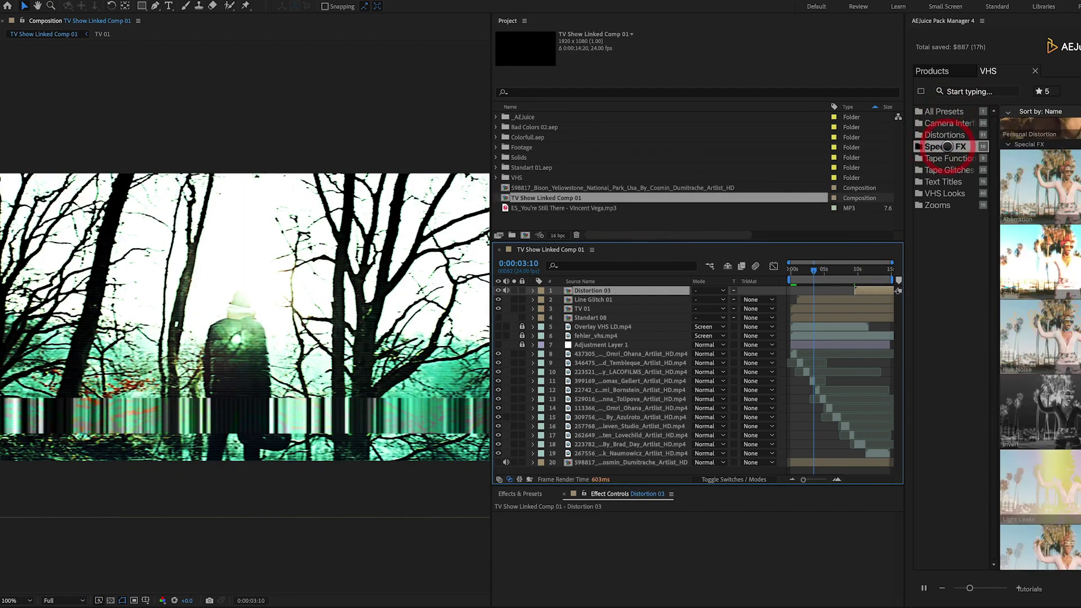
scroll(1046, 201, "down", 5)
scroll(1042, 201, "up", 8)
scroll(1035, 201, "down", 10)
key("Down")
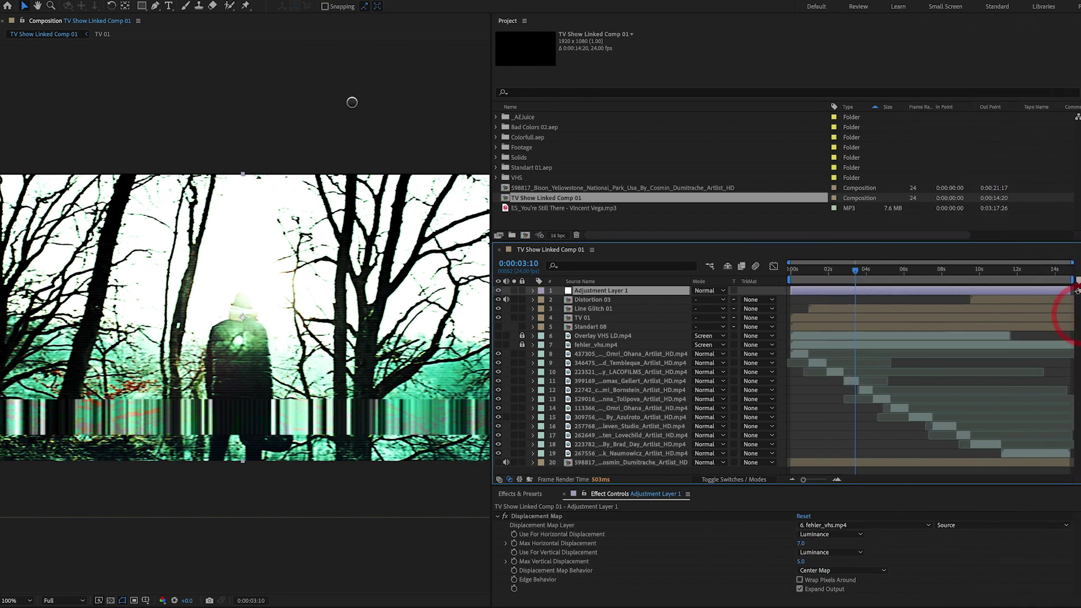
left_click(214, 1)
mouse_move(280, 224)
left_click(371, 226)
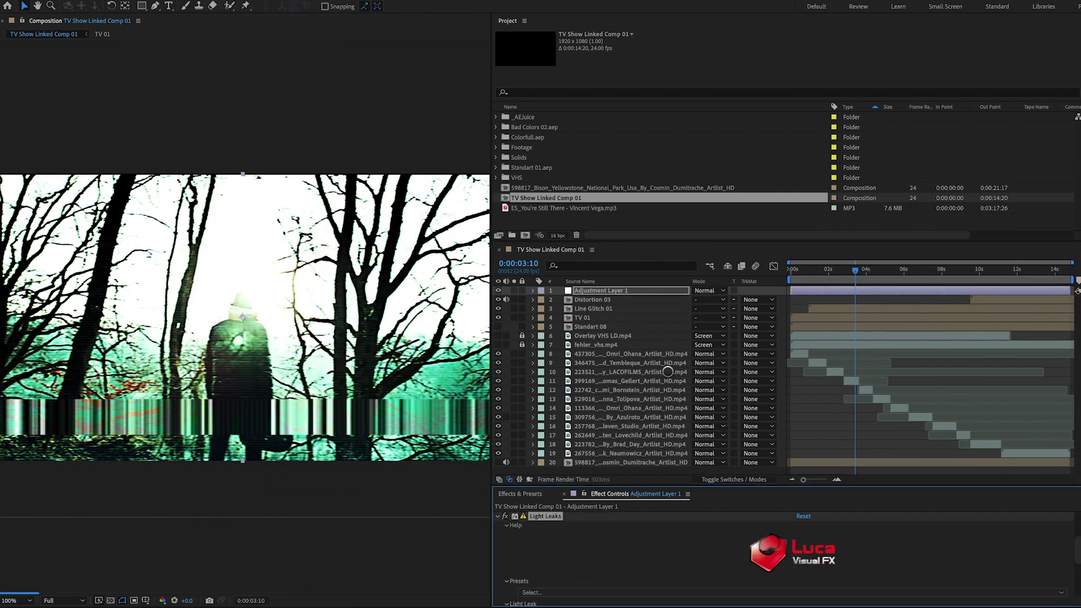
key("Delete")
- Apply the RG Universe uni.VHS effect to Adjustment Layer 1 and open its Tape Style (LUT) options
left_click(214, 1)
mouse_move(285, 413)
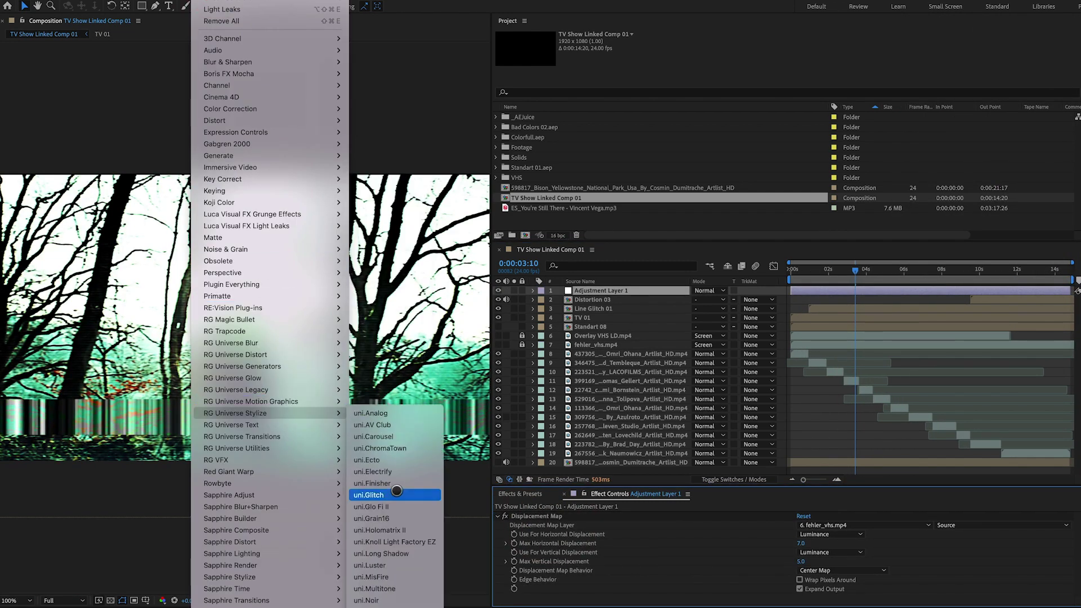
left_click(369, 495)
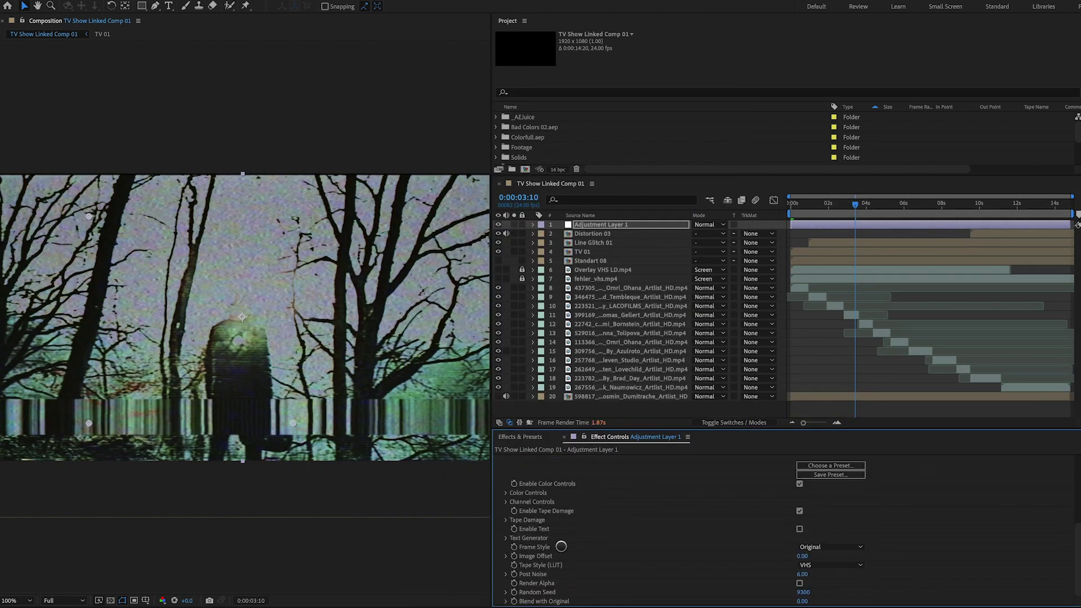
left_click(820, 570)
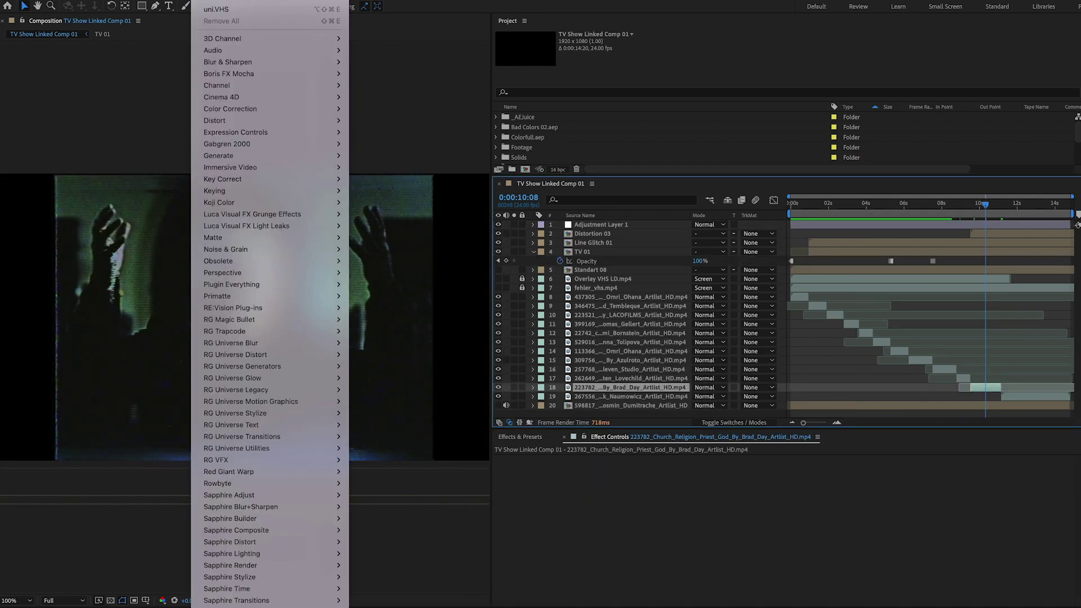
- Apply a Curves effect to the priest clip at 0:00:10:08 and bend its RGB curve to lift the shadows and midtones
mouse_move(265, 106)
left_click(391, 316)
scroll(681, 541, "down", 3)
left_click(549, 551)
left_click_drag(613, 488, 612, 477)
mouse_move(548, 551)
left_mouse_down()
mouse_move(550, 562)
mouse_move(532, 549)
left_mouse_up()
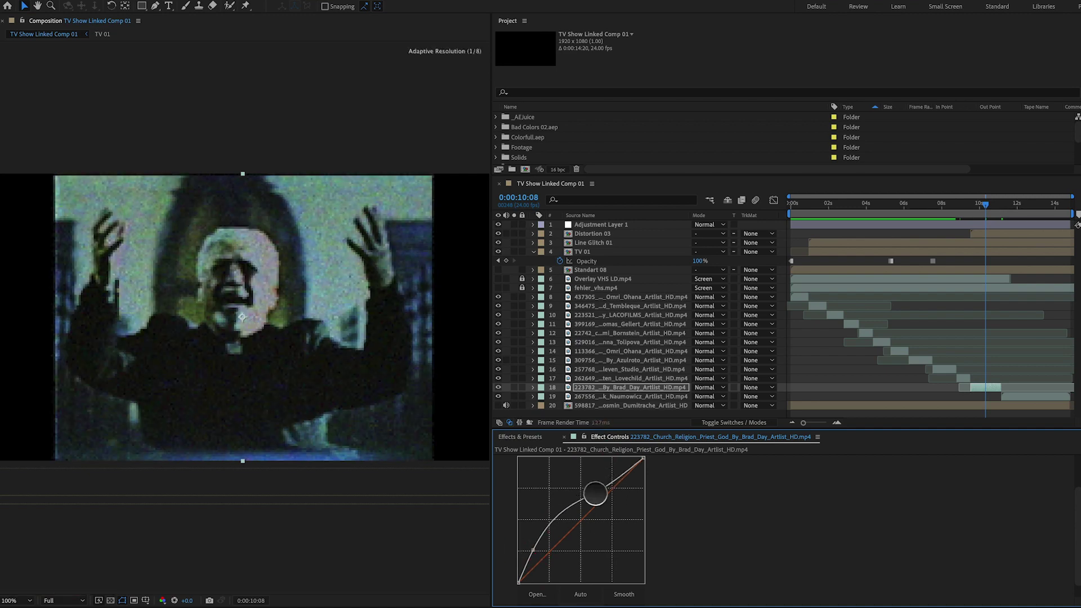
- Paste the Curves effect onto the cigarette-lighting hands clip and the newspaper clip, and delete TV 01's opacity keyframe near five seconds
scroll(559, 477, "up", 2)
left_click(923, 205)
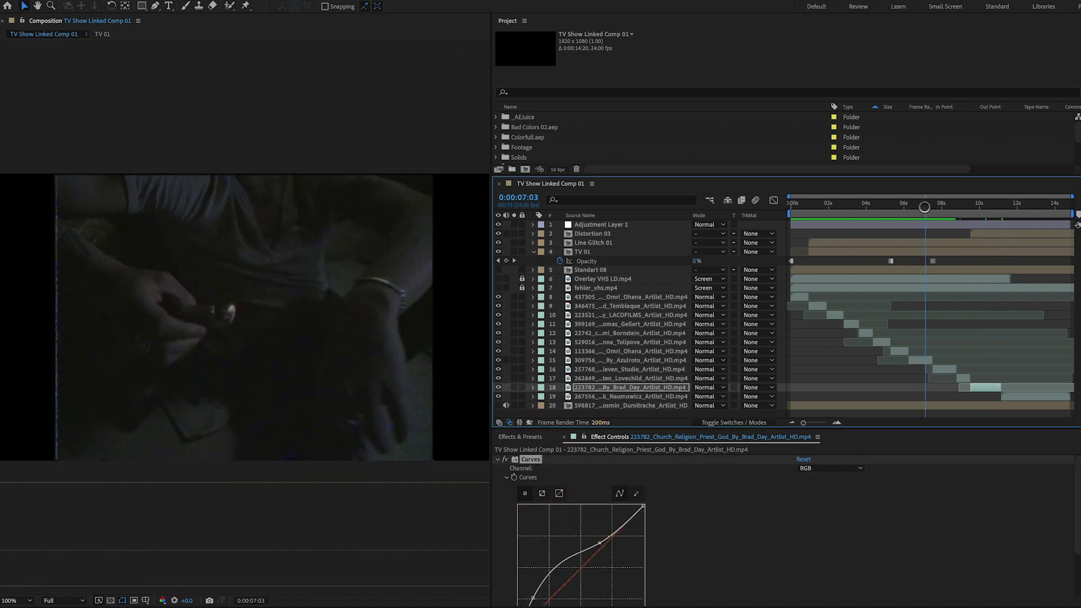
left_click(922, 360)
key("ctrl+v")
left_click(890, 261)
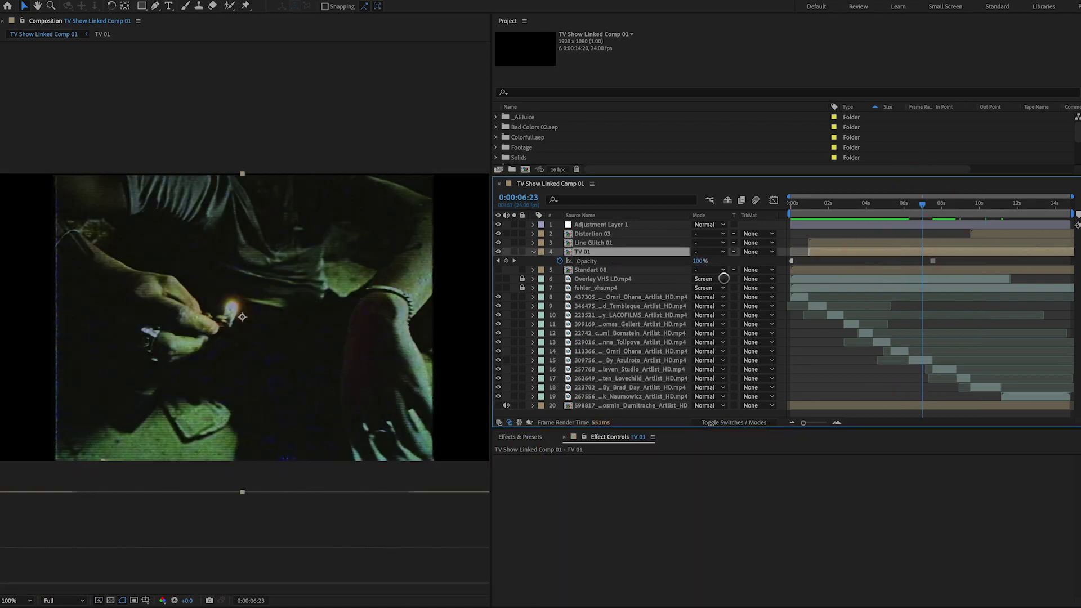
left_click(804, 203)
left_click(799, 297)
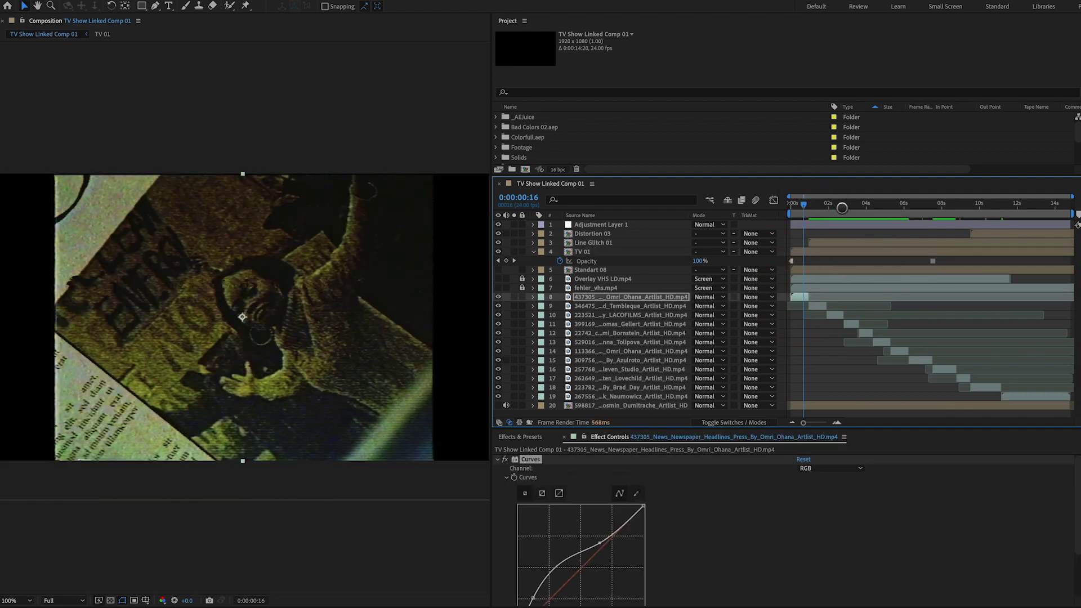
- Select TV 01 and collapse its keyframed Opacity property in the timeline
left_click(931, 205)
left_click(931, 251)
key("u")
- Add a new adjustment layer directly above the newspaper clip and apply a Tint effect to it
left_click_drag(856, 206, 799, 219)
left_click(801, 287)
left_click(181, 0)
mouse_move(230, 1)
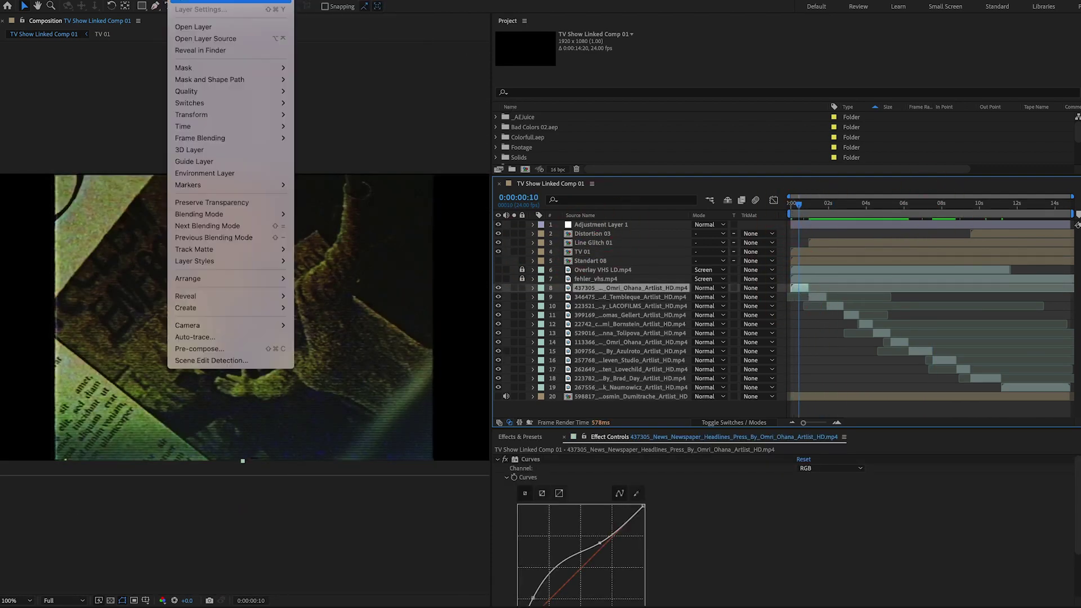
key("super+alt+y")
left_click(207, 1)
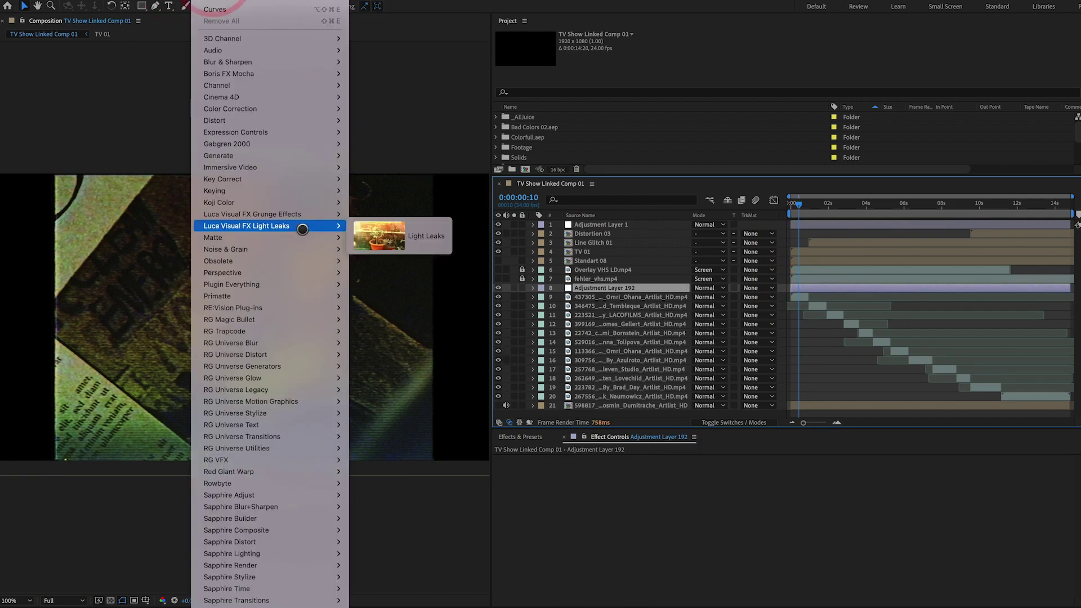
mouse_move(291, 110)
left_click(396, 472)
left_click_drag(811, 205, 816, 205)
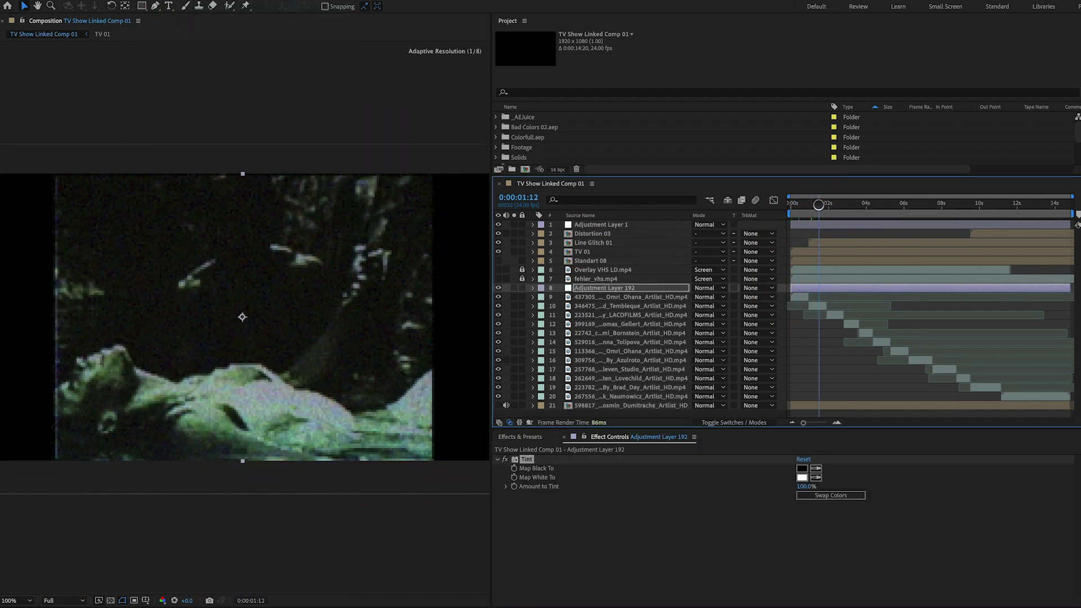
- Apply the Tint effect to the newspaper headlines clip with the current time at 0:00:00:10
left_click(798, 204)
left_click(799, 294)
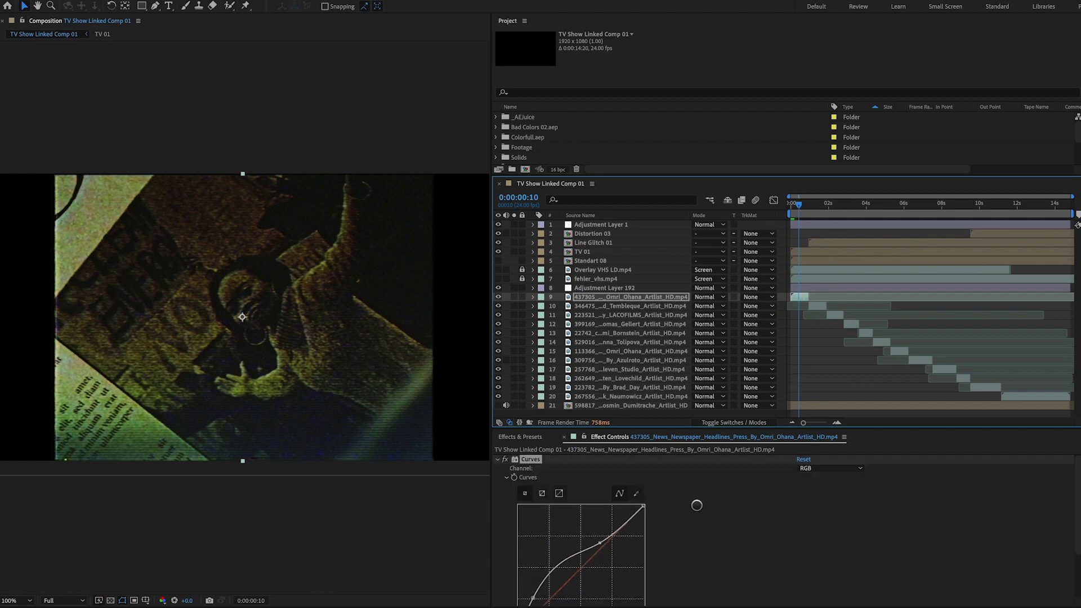
left_click(802, 288)
left_click(793, 296)
left_click(207, 1)
left_click(212, 7)
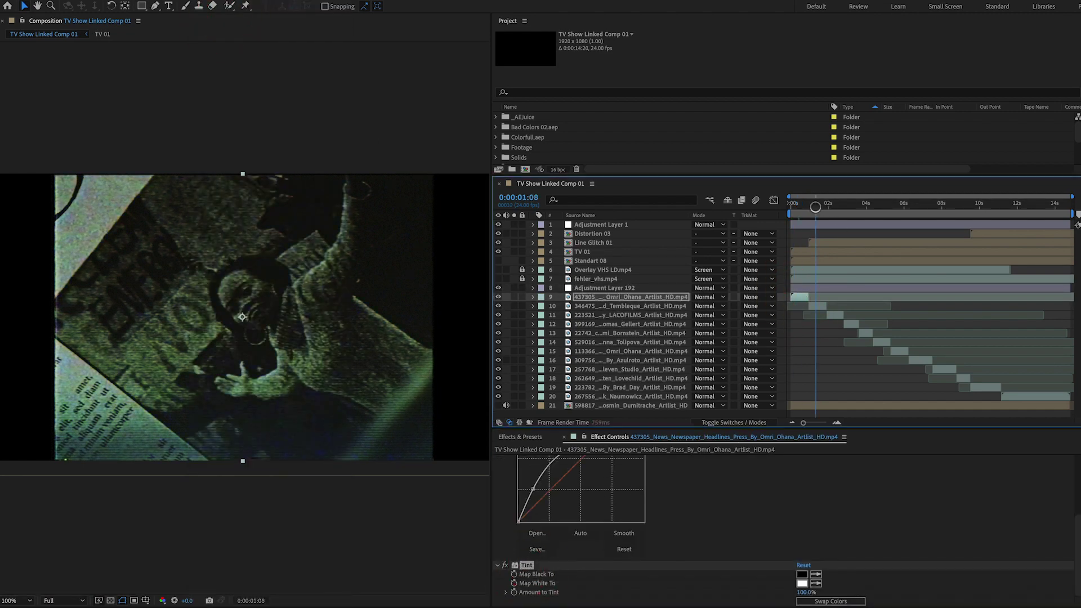
- Review the color look of the clips between about one and five seconds in the composition
left_click_drag(800, 206, 815, 206)
left_click(848, 204)
left_click(838, 314)
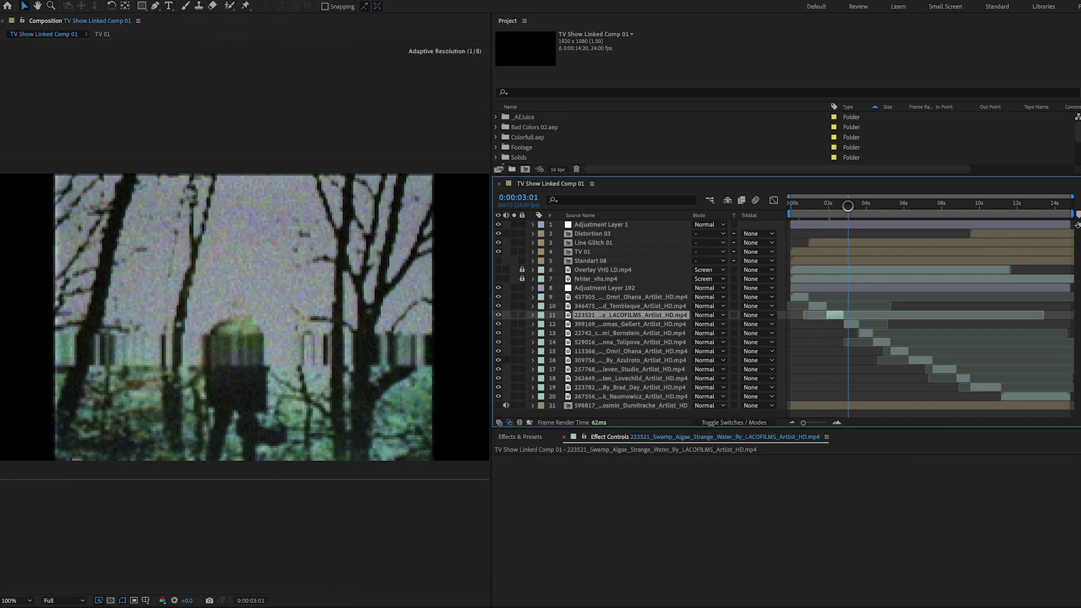
key("space")
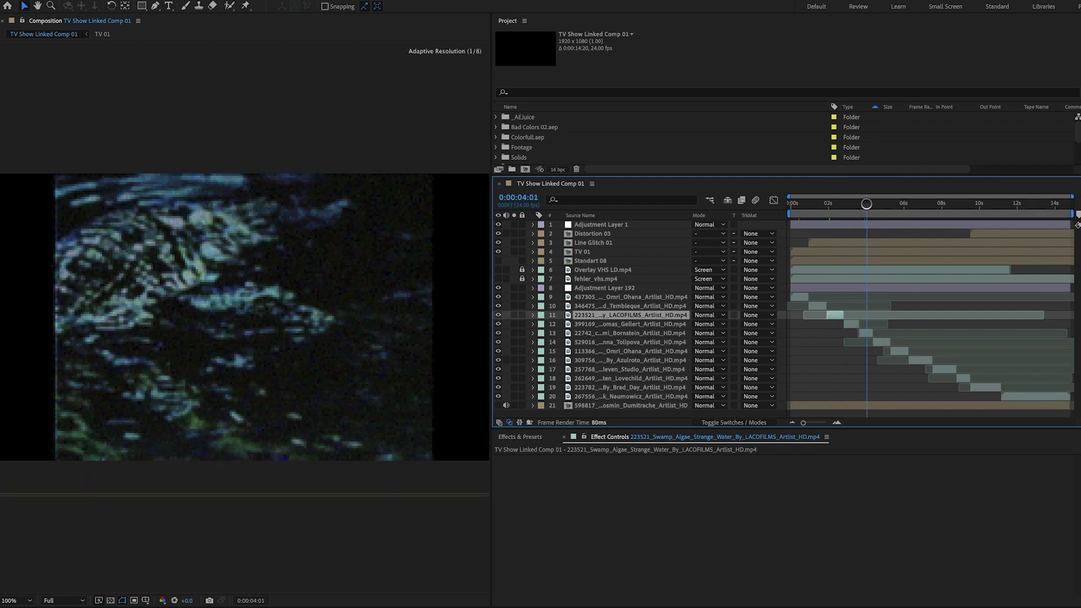
left_click(865, 203)
left_click(881, 341)
left_click(896, 204)
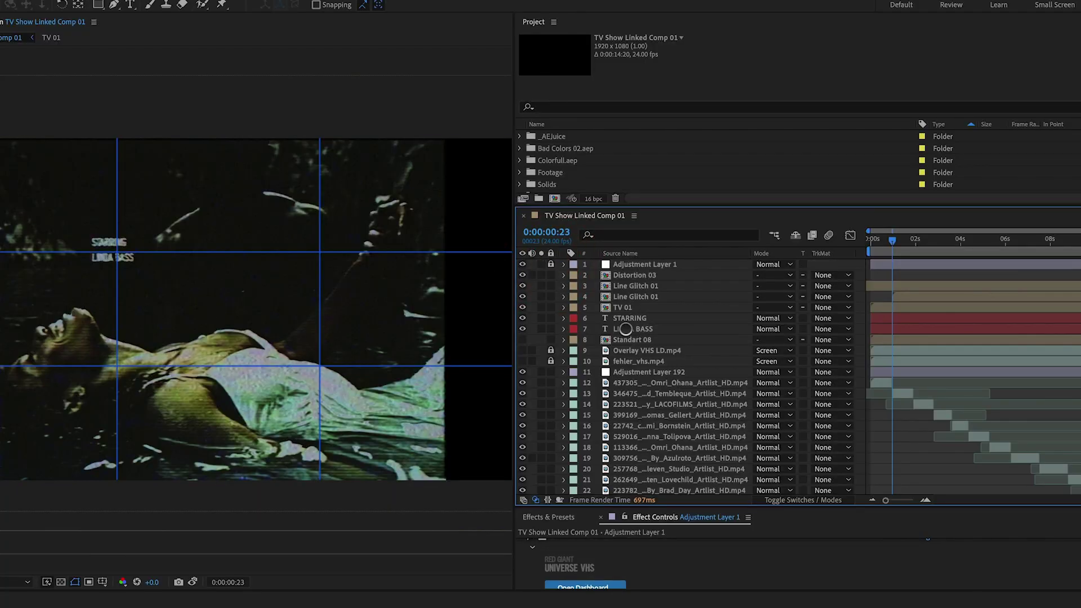
- Start the STARRING and actor-name text layers at 0:00:00:23, enlarging the name and shrinking STARRING
left_click(625, 329)
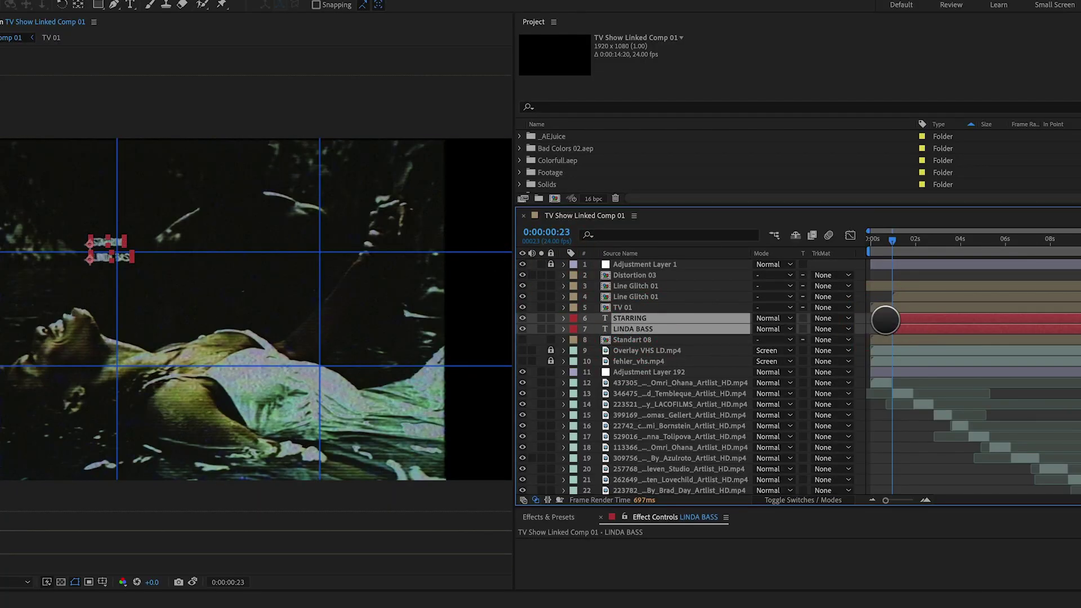
left_click(642, 328)
key("Return")
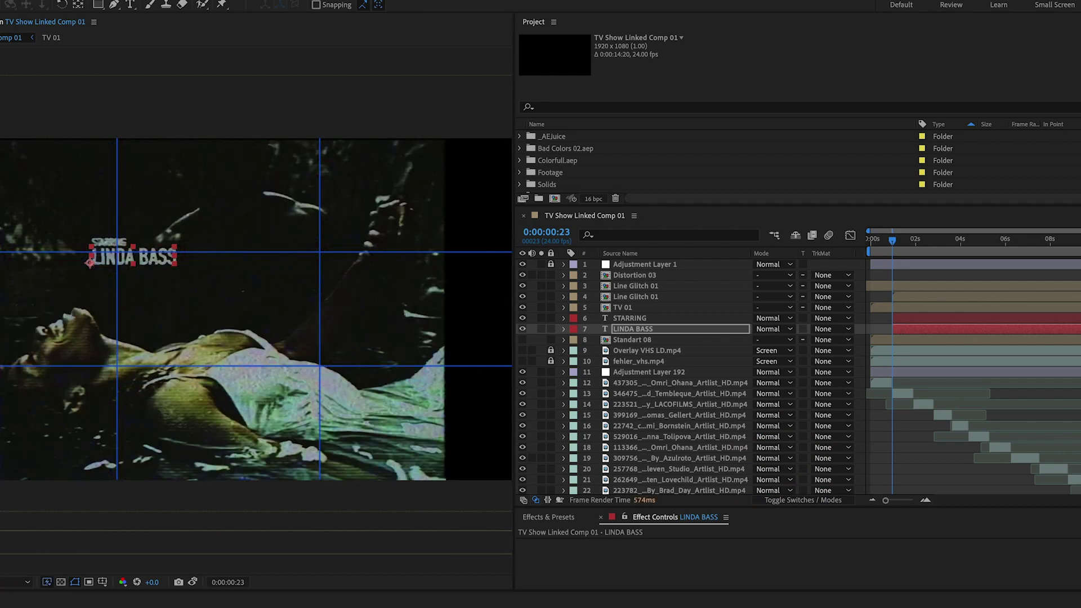
left_click(629, 318)
key("Return")
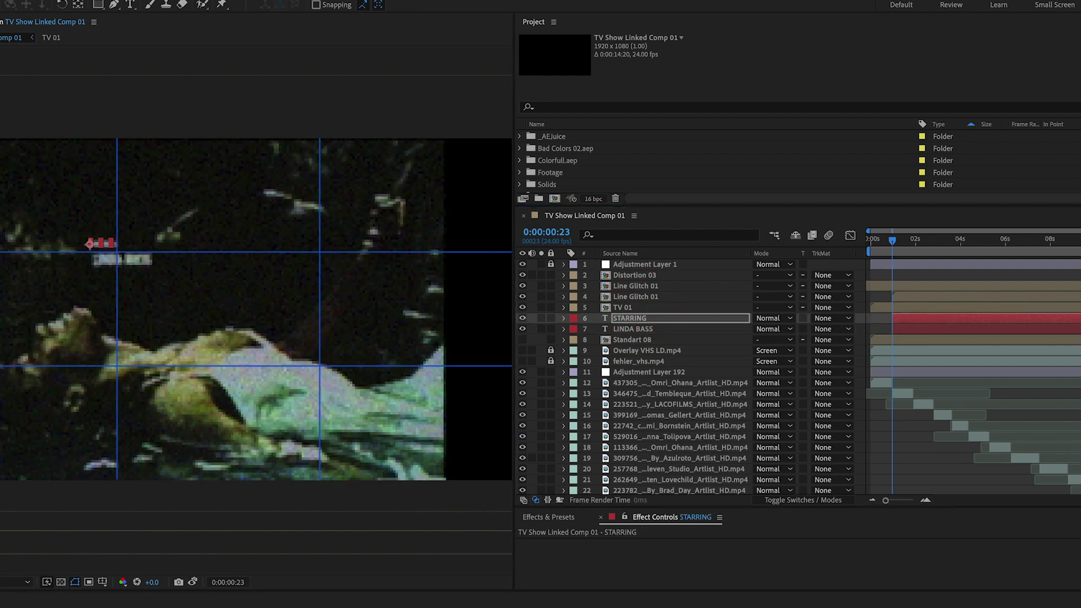
left_click(638, 317)
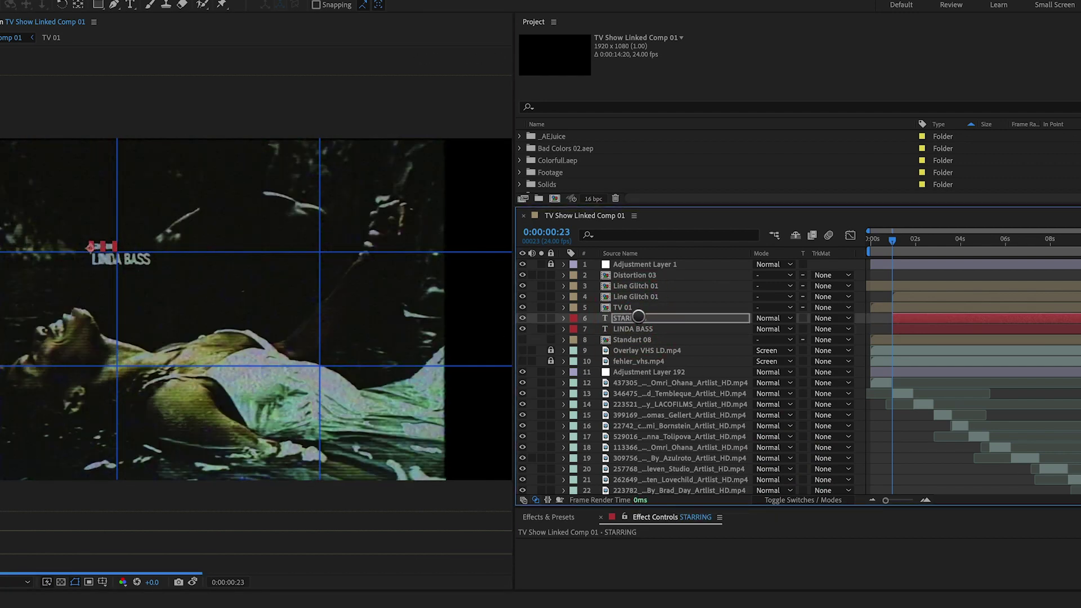
- Move both credit text layers above Adjustment Layer 1 and hide the guides in the composition view
left_click_drag(629, 310, 634, 264)
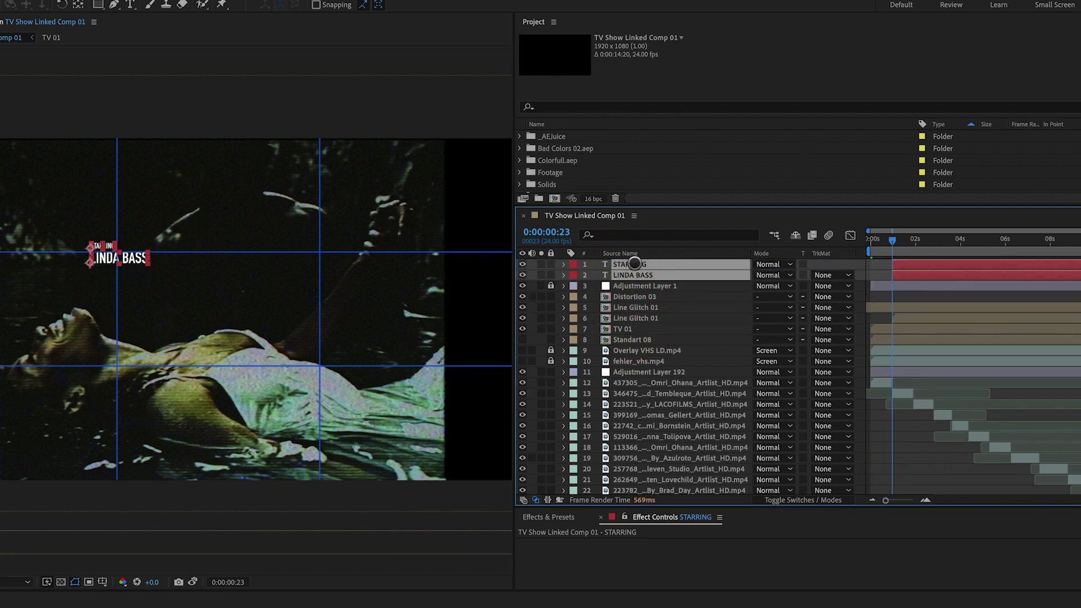
left_click(103, 582)
left_click(691, 338)
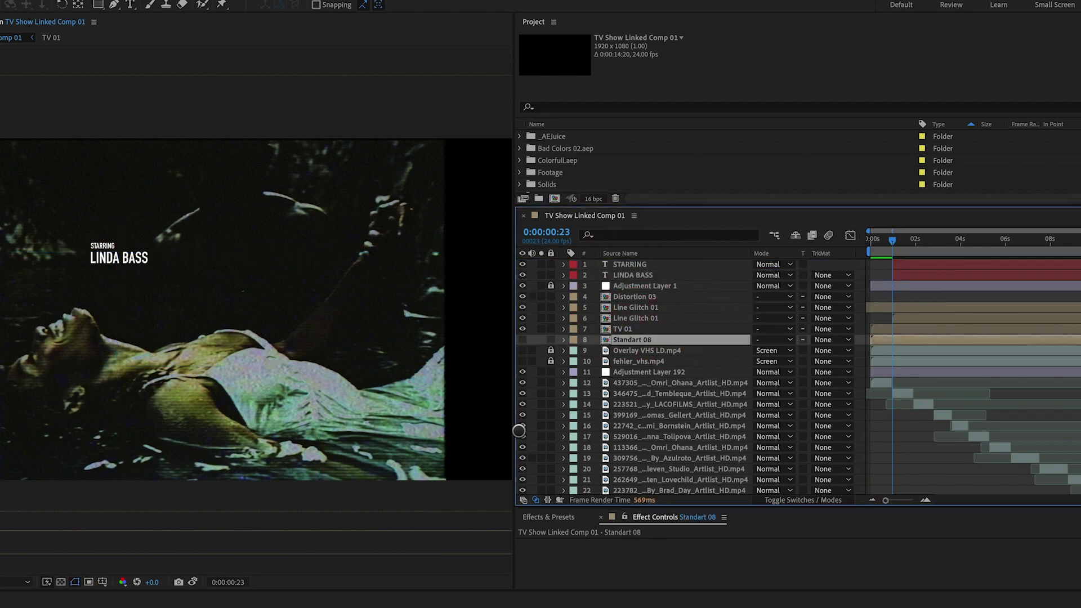
- Apply Fast Box Blur to both credit text layers, with a blur radius of 0.2 on STARRING and 0.4 on the name
left_click(628, 264)
left_click(206, 1)
mouse_move(270, 62)
left_click(389, 180)
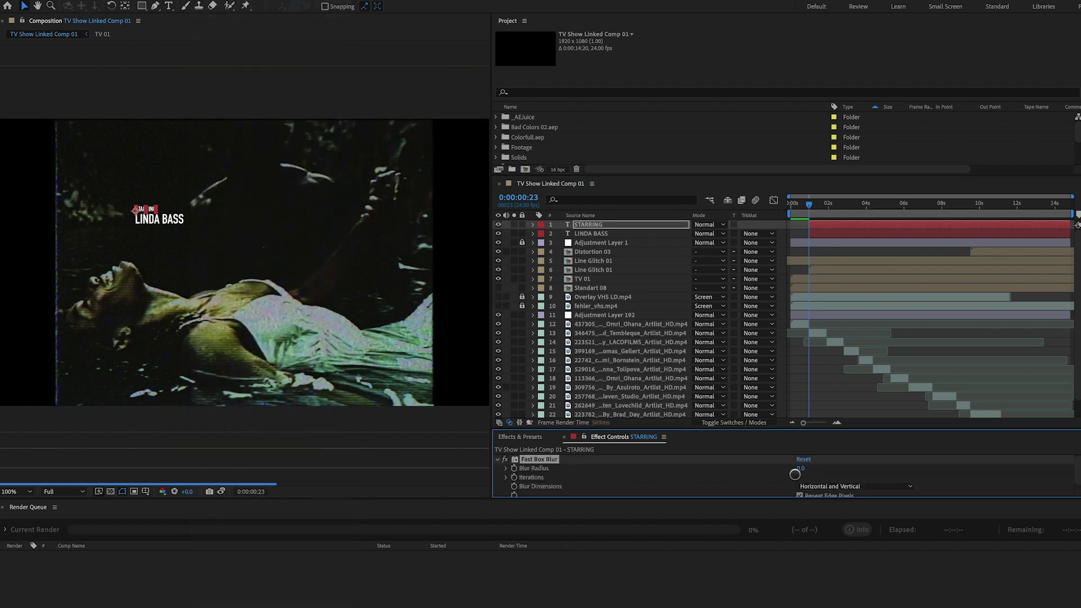
left_click(591, 233)
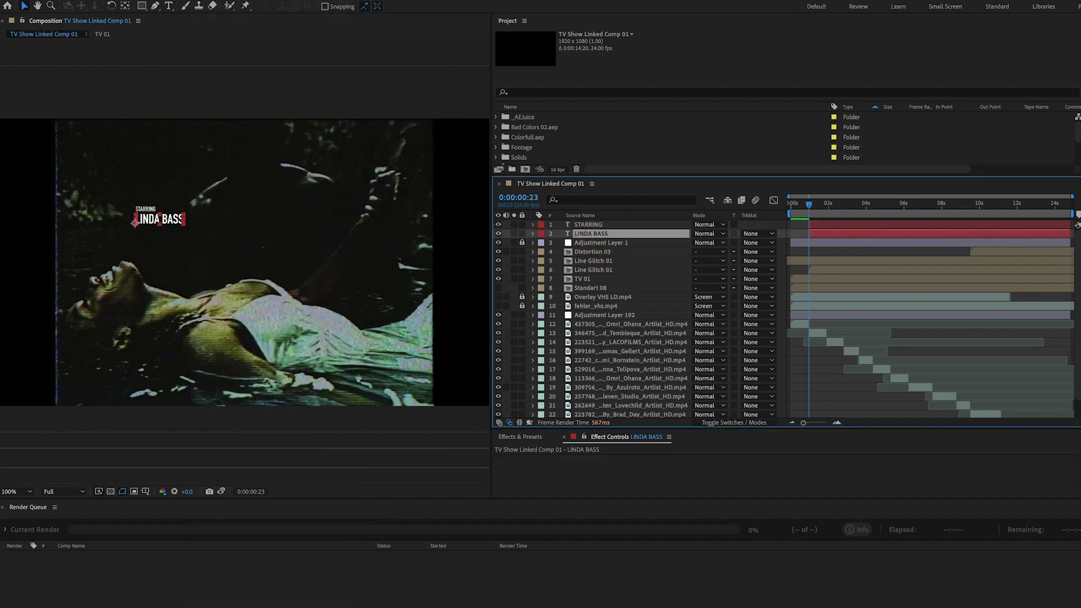
key("super+v")
left_click(800, 467)
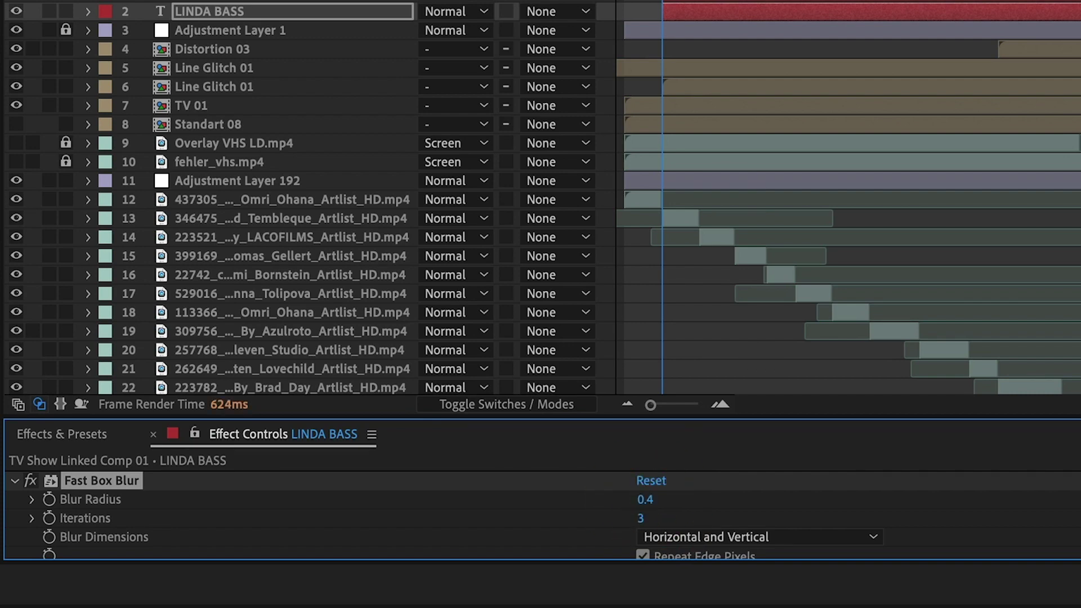
- Trim the ends of the STARRING and actor-name text layers to the end of the 223521 swamp clip
key("ctrl+Up")
left_click(958, 447)
left_click(825, 204)
left_click(697, 10, "shift")
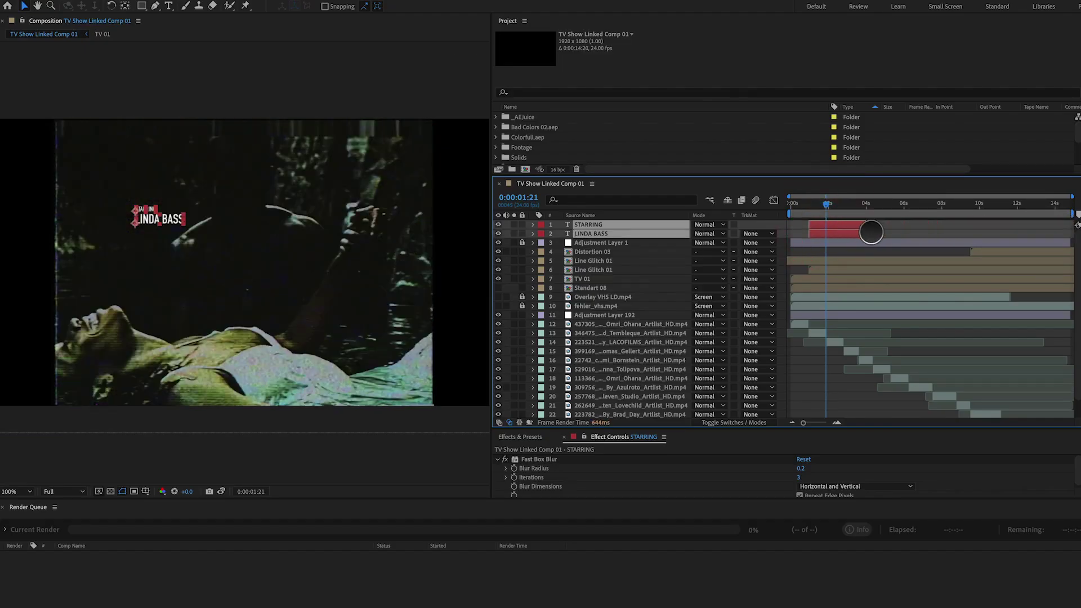
left_click(836, 204)
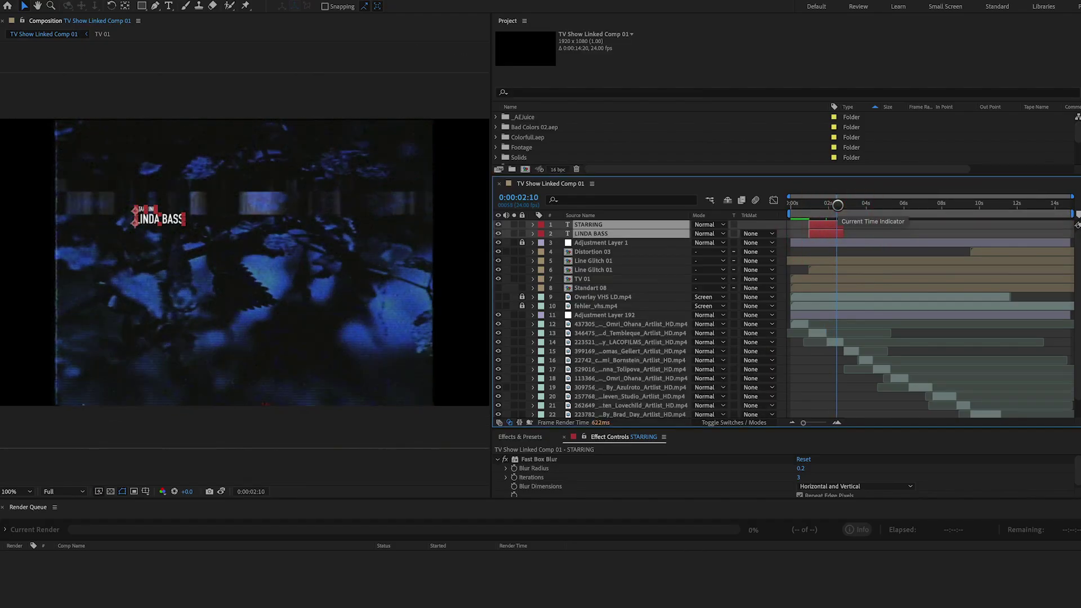
- Duplicate both credit text layers, place the copies at the top of the stack and shift them to start at 0:00:05:07
left_click_drag(837, 205, 890, 205)
key("ctrl+d")
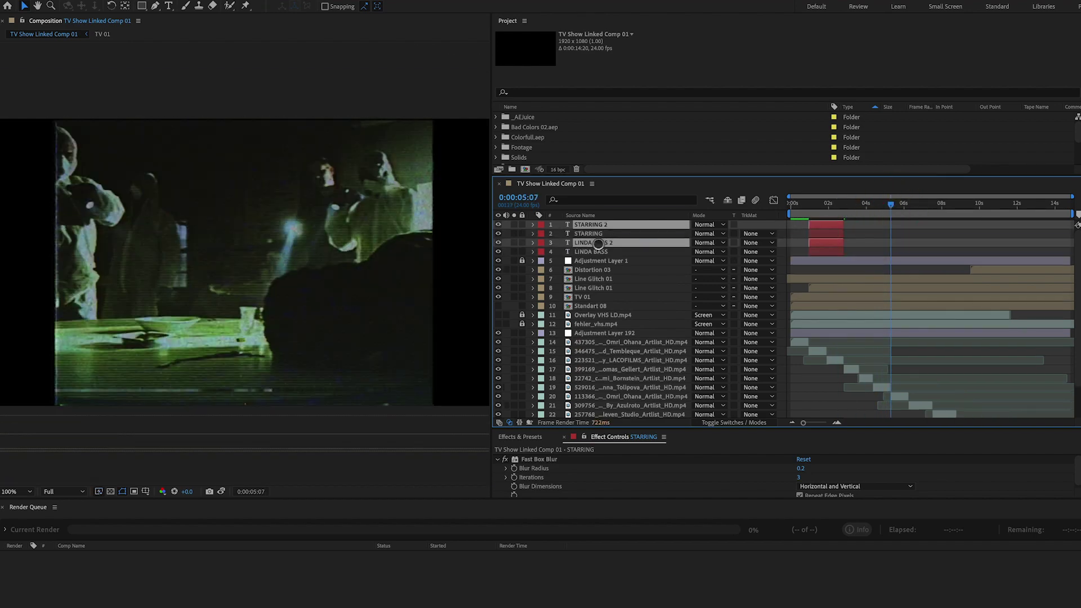
left_click_drag(598, 242, 598, 229)
left_click_drag(840, 234, 928, 224)
left_click(916, 204)
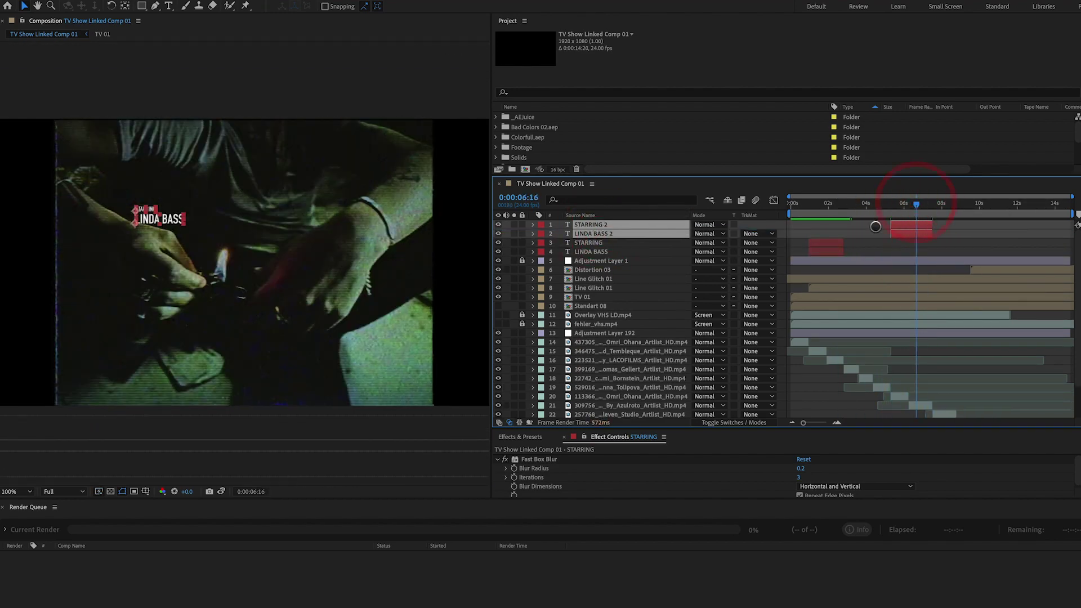
- Move the duplicated name credit to the lower right of the picture and enter the second actor's name and SOUTH ISLE as texts
left_click(601, 233)
left_click_drag(162, 219, 347, 324)
double_click(348, 324)
type("SOUTH ISLE")
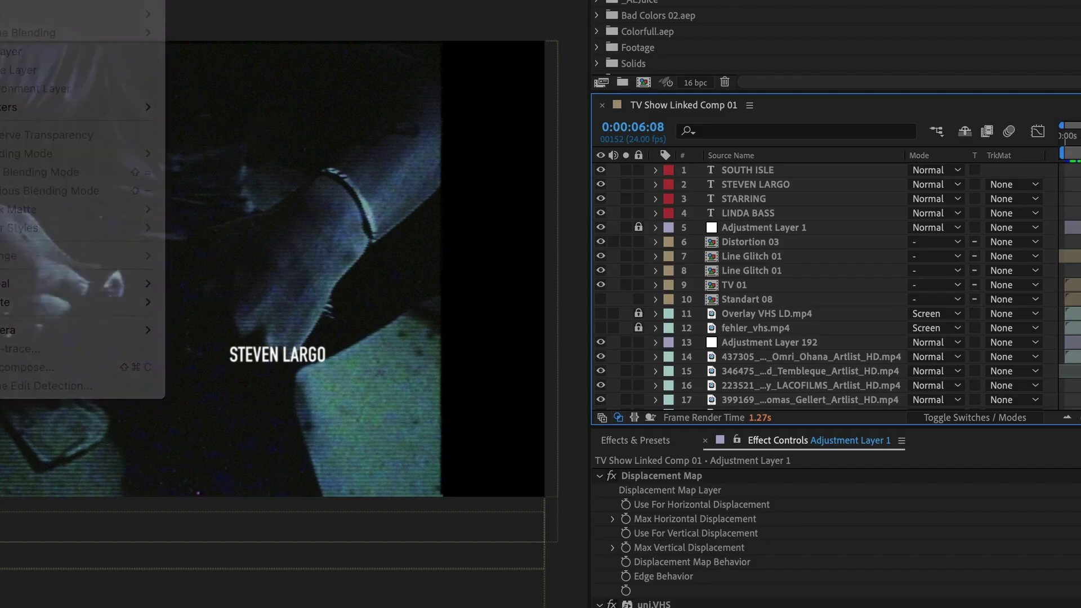
- Add an adjustment layer named Analog CRT below the text layers and apply the RG Universe uni.Analog effect to it
key("ctrl+alt+y")
key("Return")
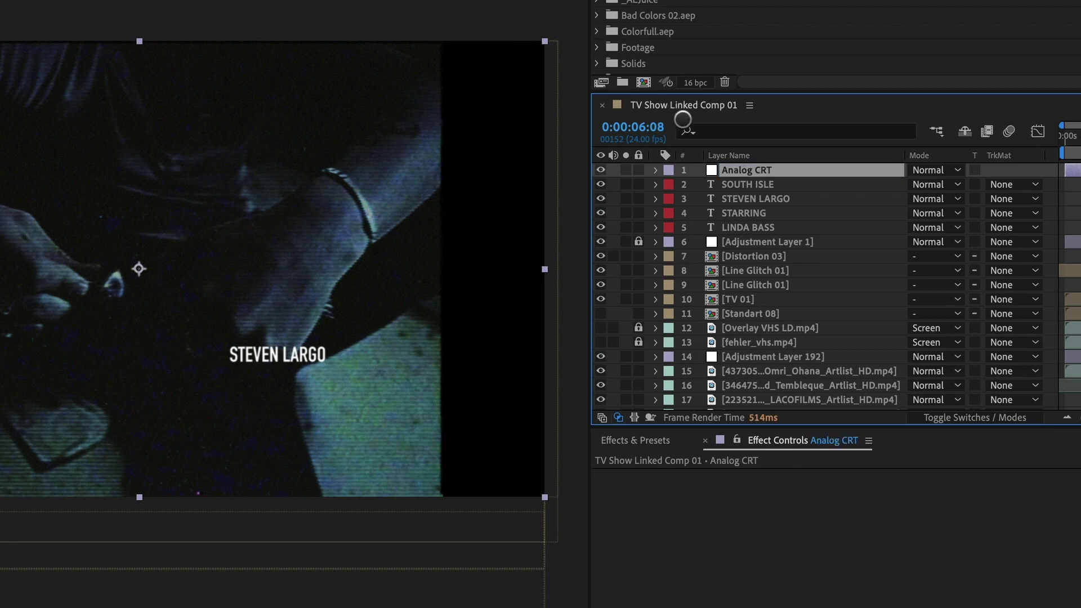
left_click_drag(739, 228, 739, 229)
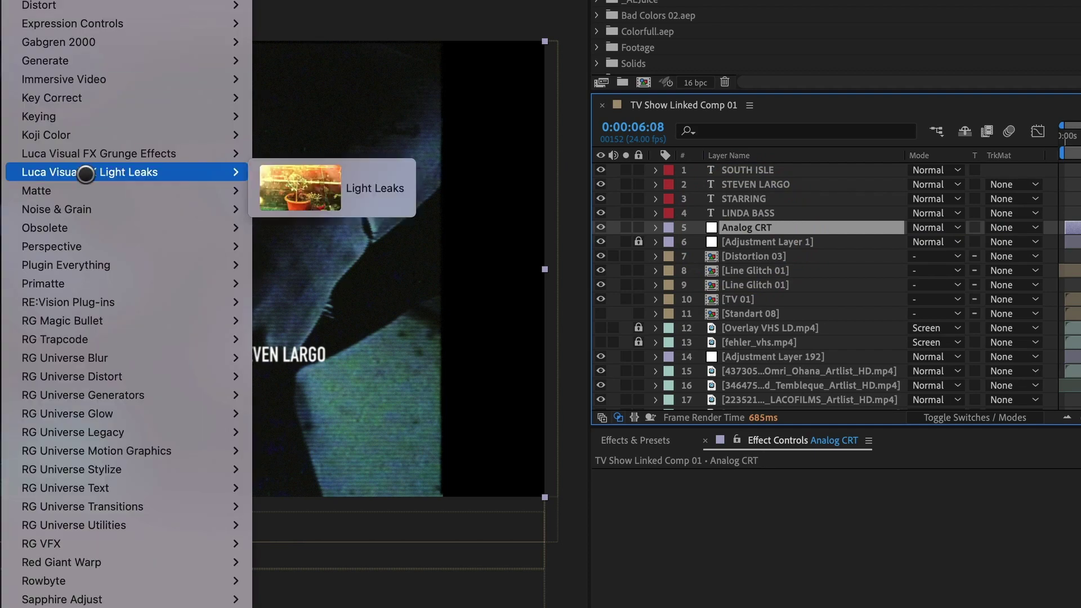
mouse_move(159, 474)
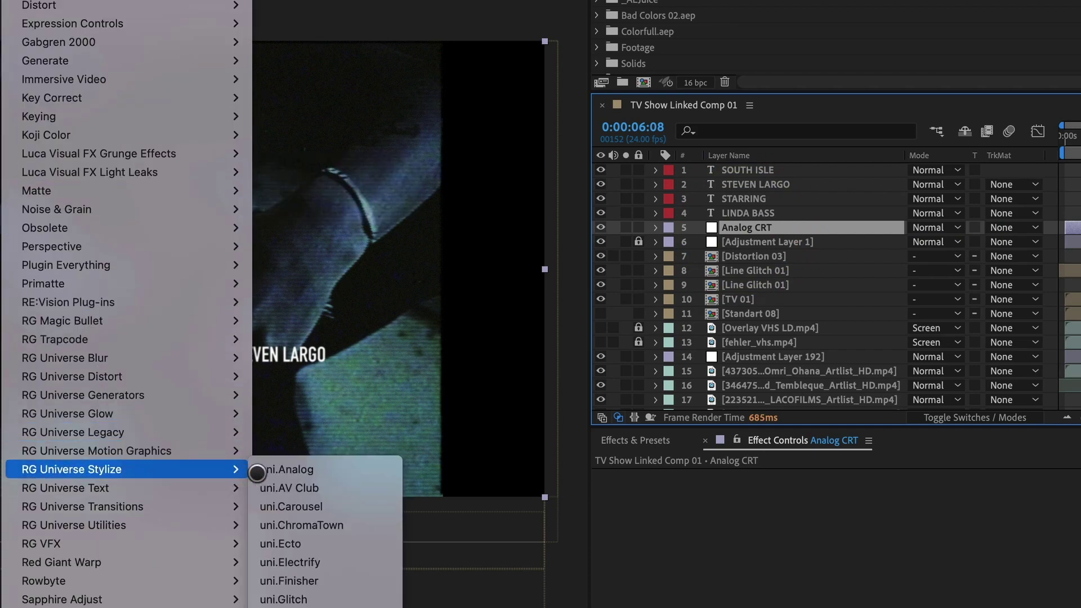
left_click(286, 470)
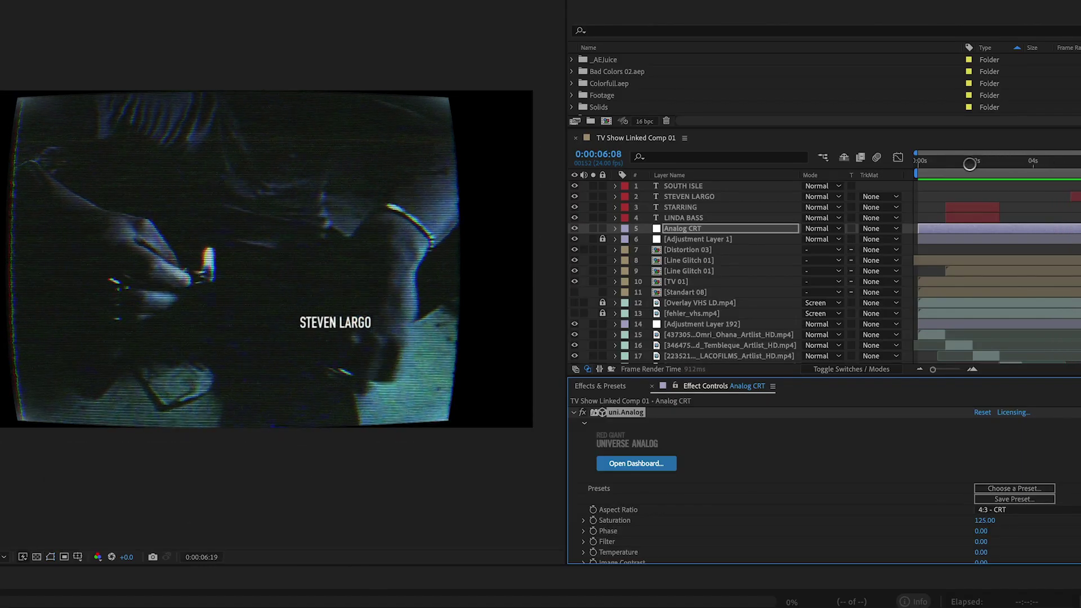
- Move the current time to the clip cut at 0:00:02:20 and select the lower Line Glitch 01 layer
left_click_drag(969, 163, 1005, 167)
left_click(1005, 167)
scroll(1018, 257, "down", 5)
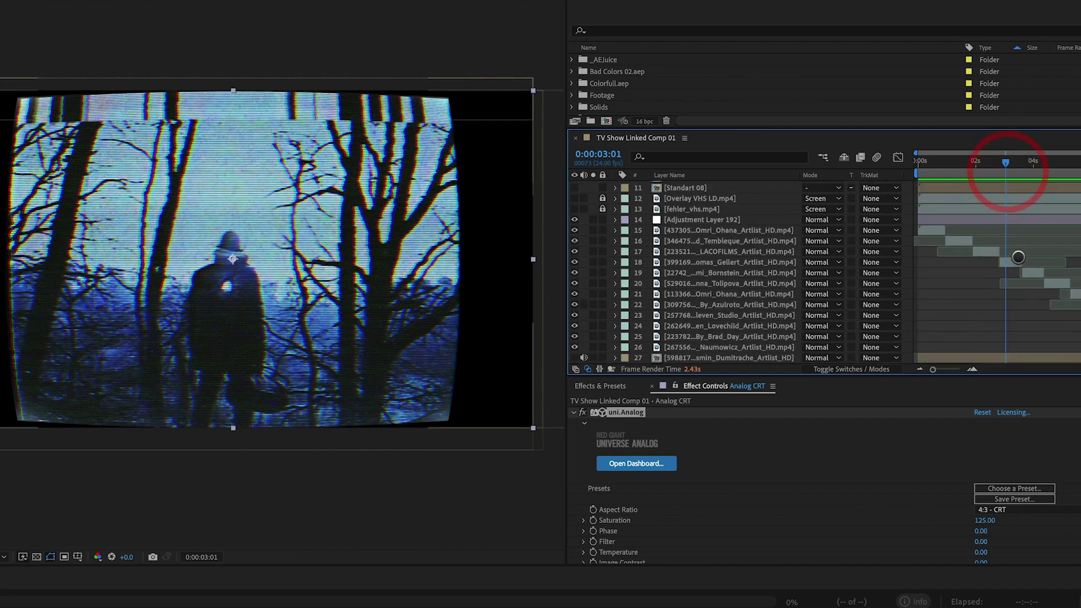
left_click(1006, 163)
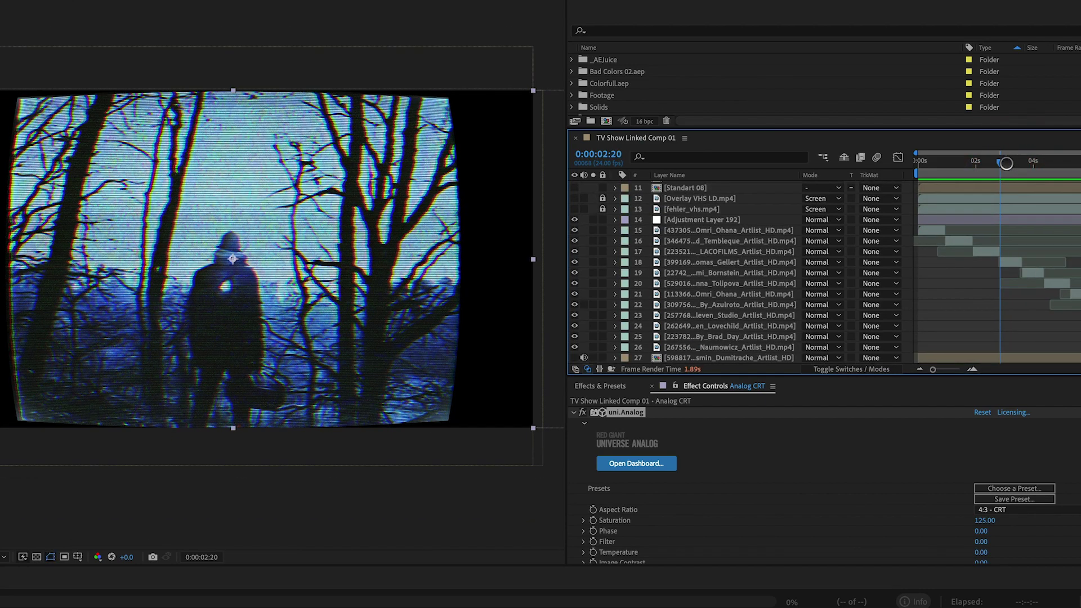
left_click(1008, 265)
scroll(1011, 236, "up", 3)
left_click(1013, 222)
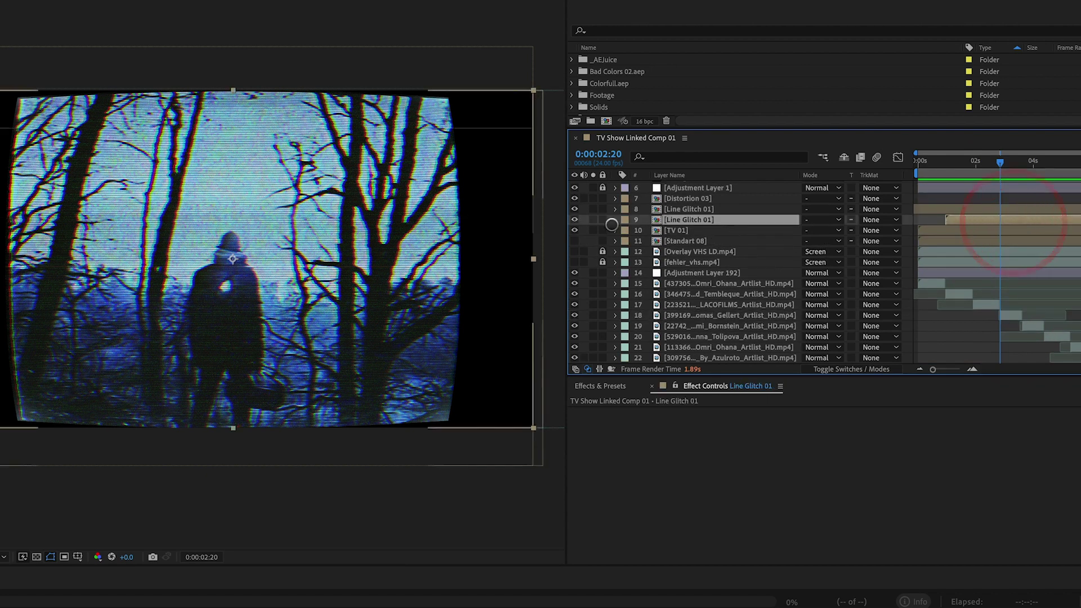